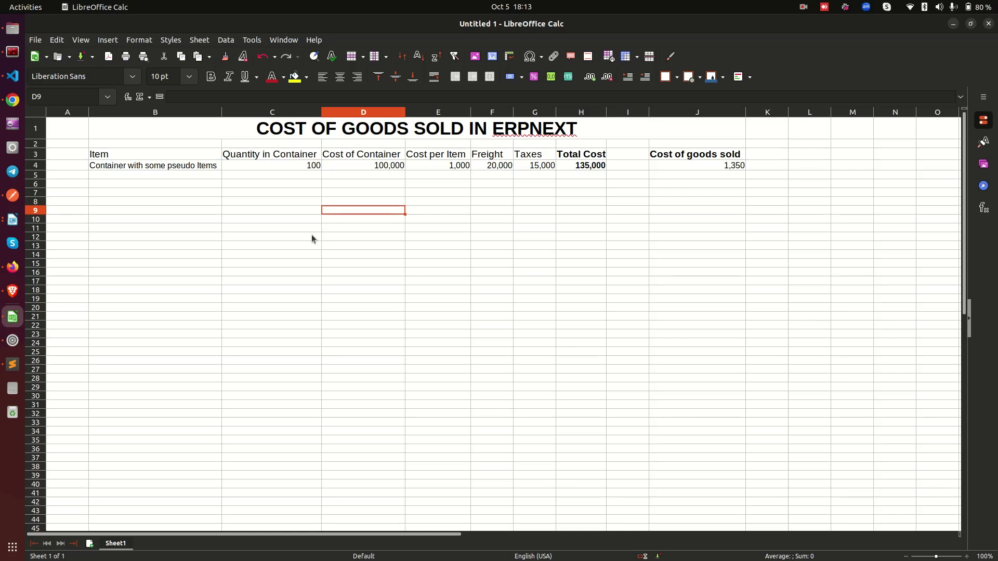
Fill row 4 of the cost sheet with quantity 100 and container cost 100,000.
click(503, 132)
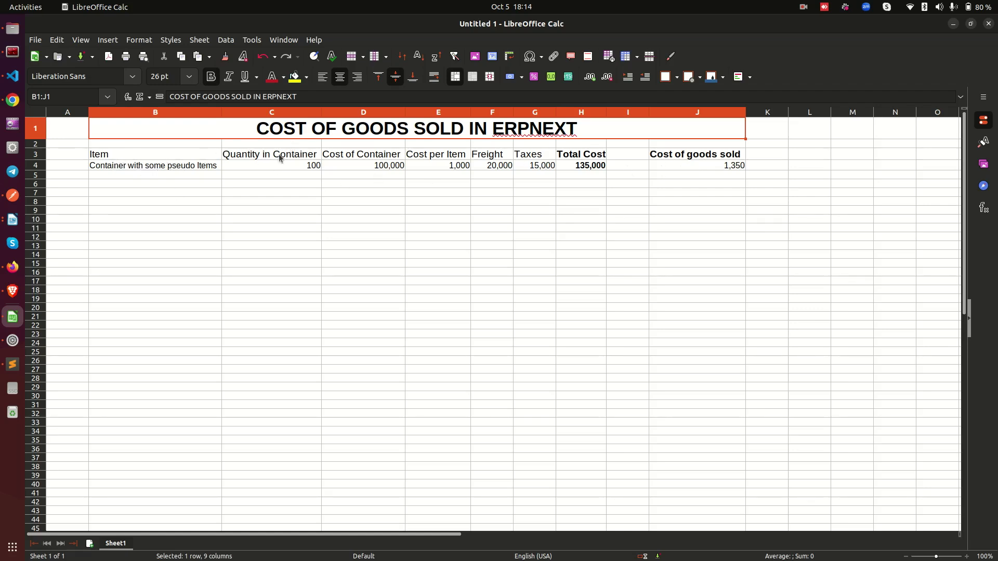
click(248, 154)
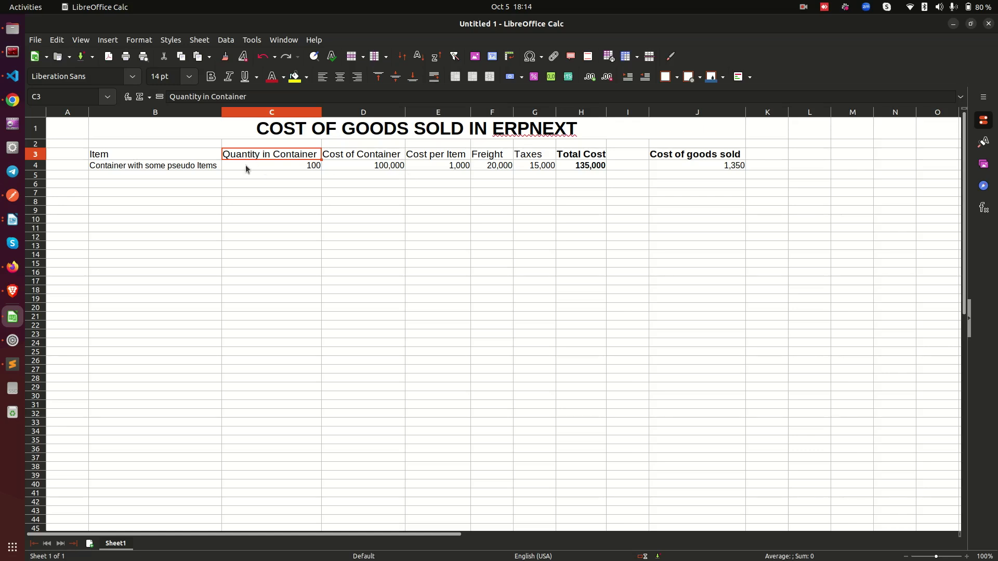
click(251, 164)
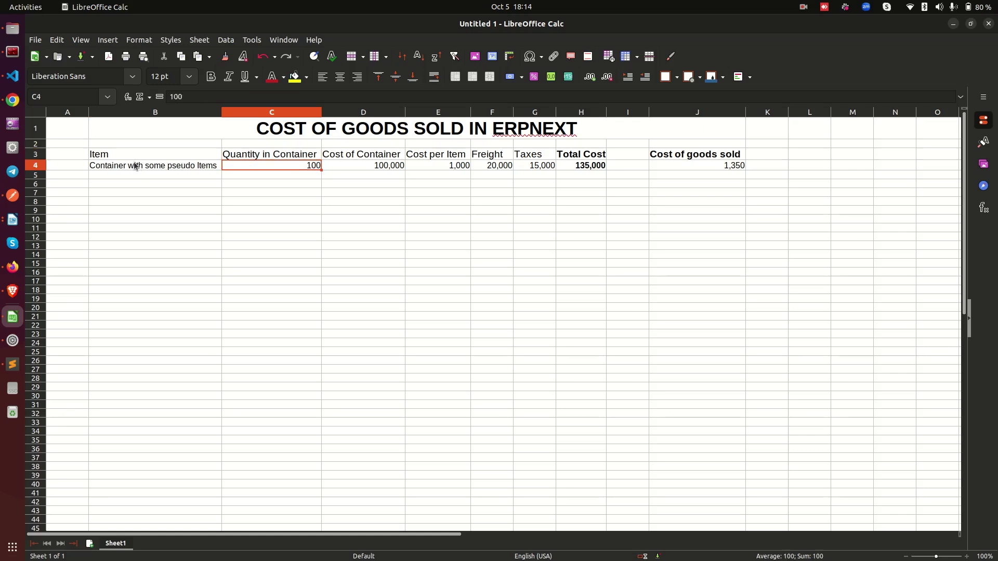
click(182, 167)
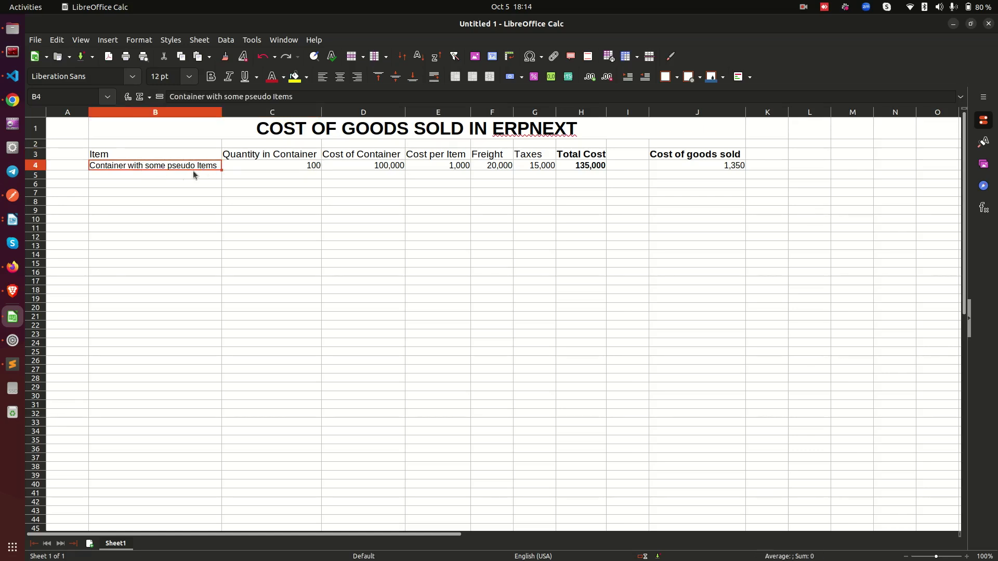
click(360, 164)
click(295, 163)
click(313, 184)
drag(287, 168, 731, 170)
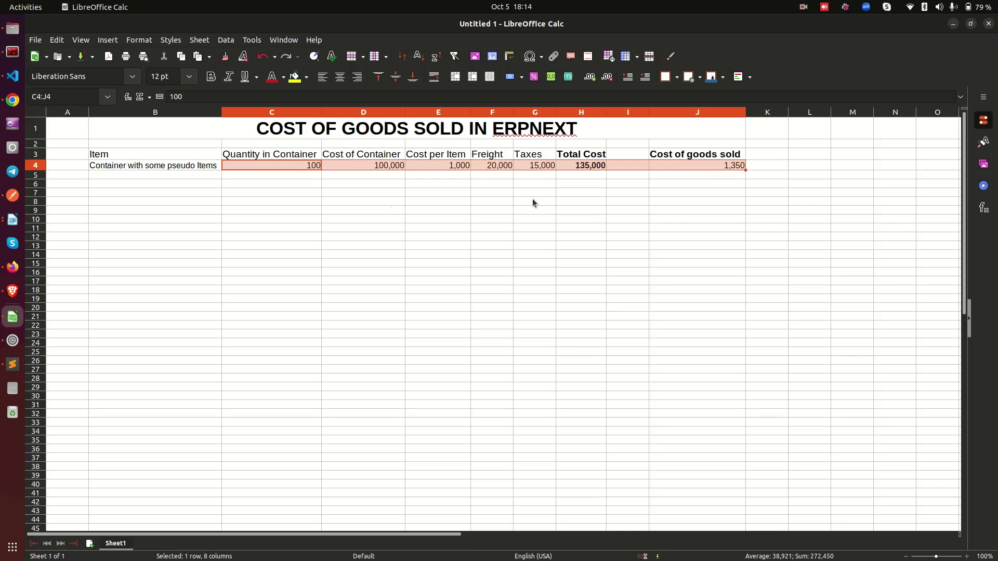
click(288, 176)
click(273, 163)
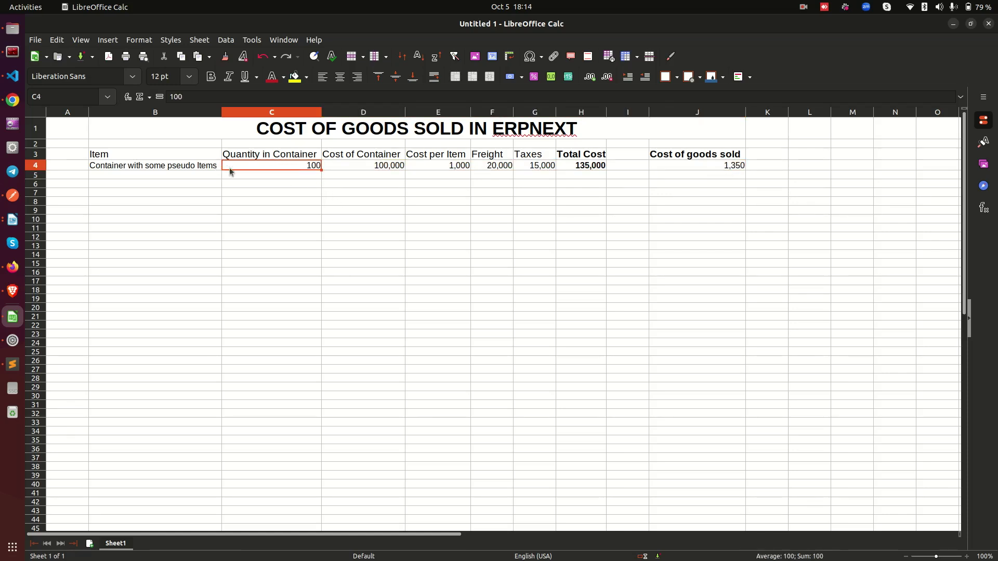
click(338, 155)
click(360, 166)
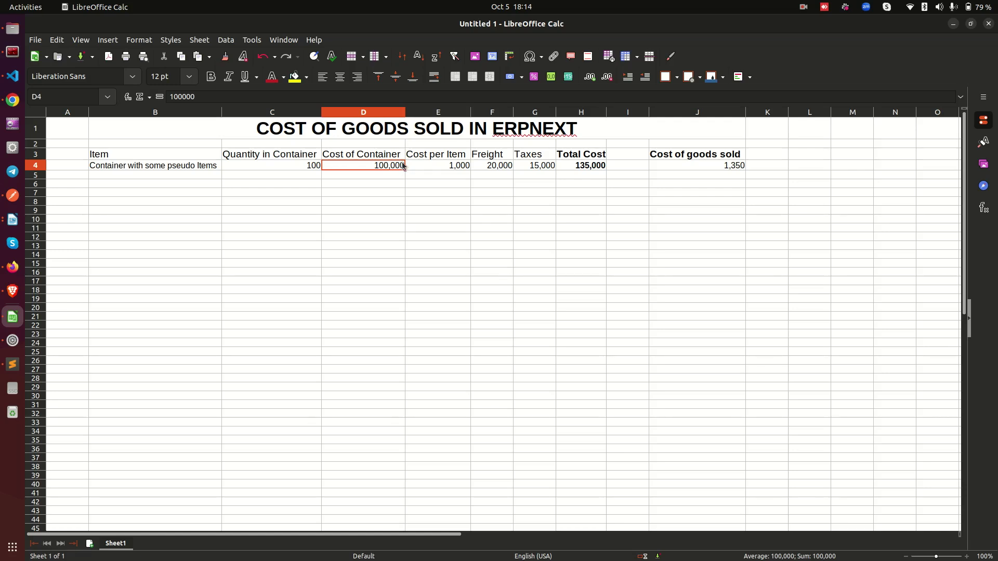
Add Cost per Item =D4/C4, freight 20,000 and taxes 15,000.
click(435, 156)
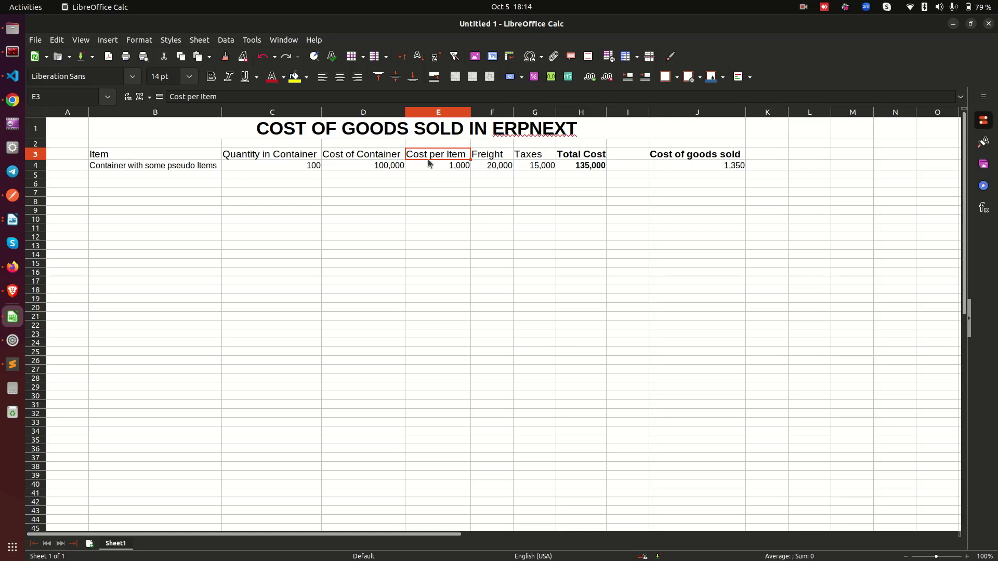
click(450, 167)
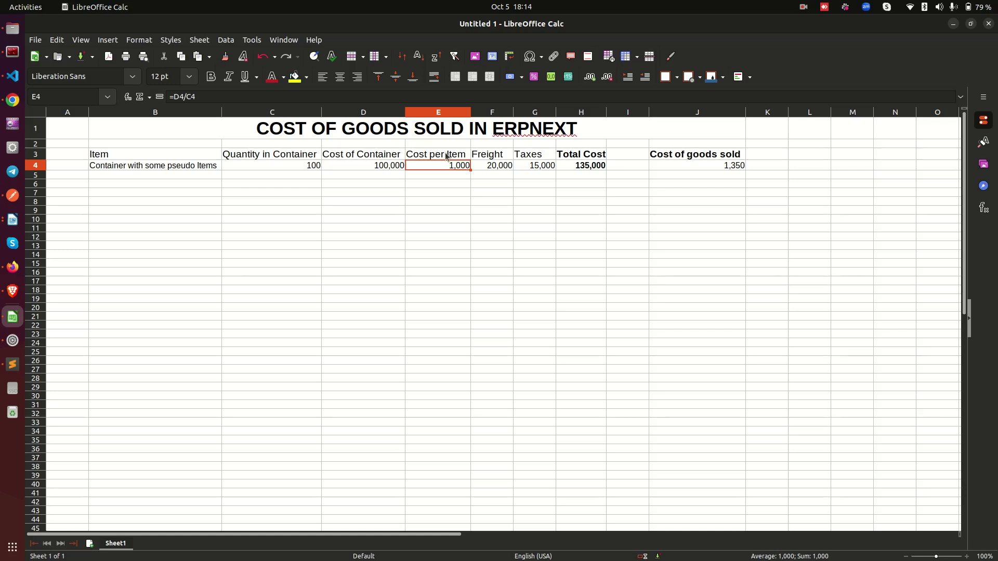
click(492, 158)
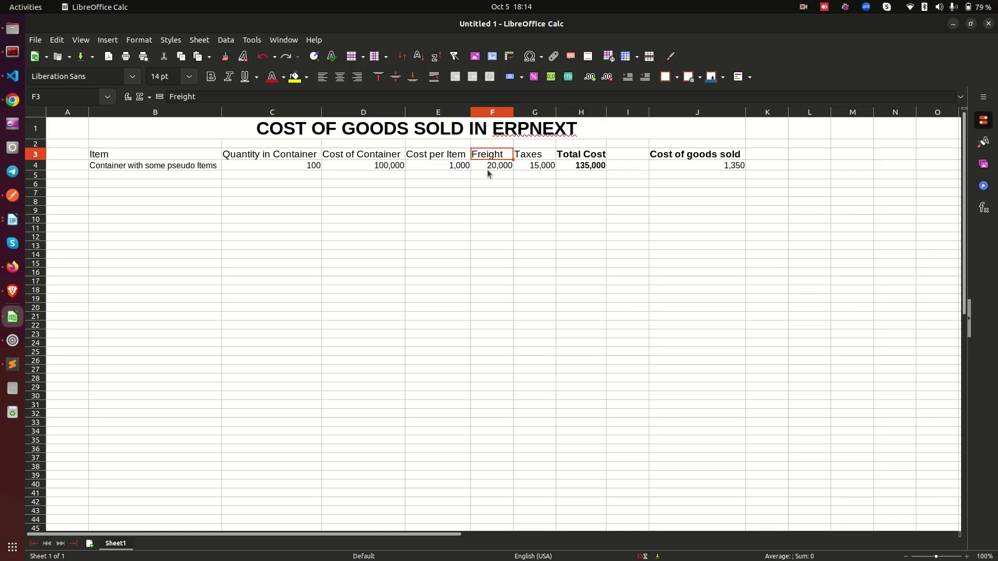
click(487, 171)
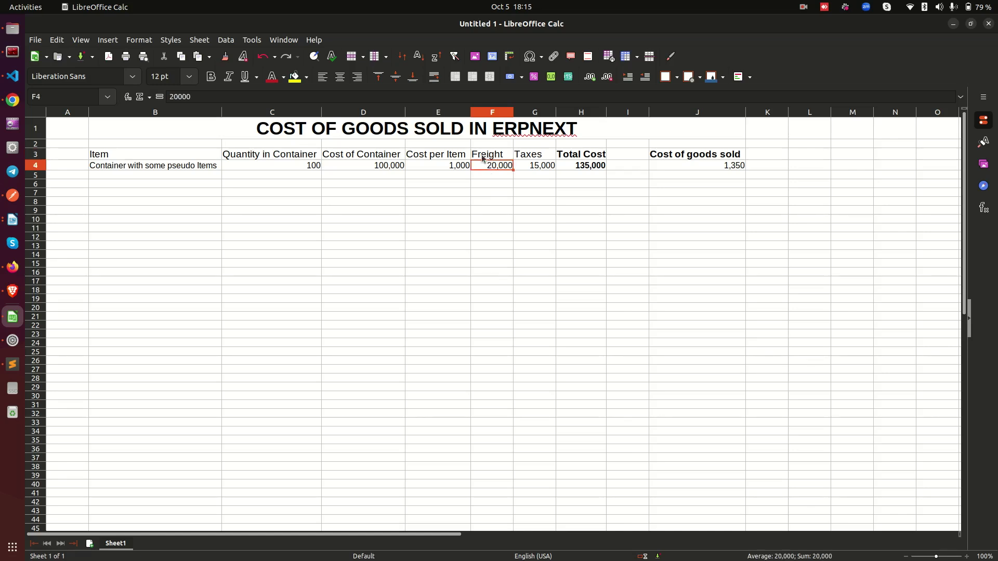
click(540, 154)
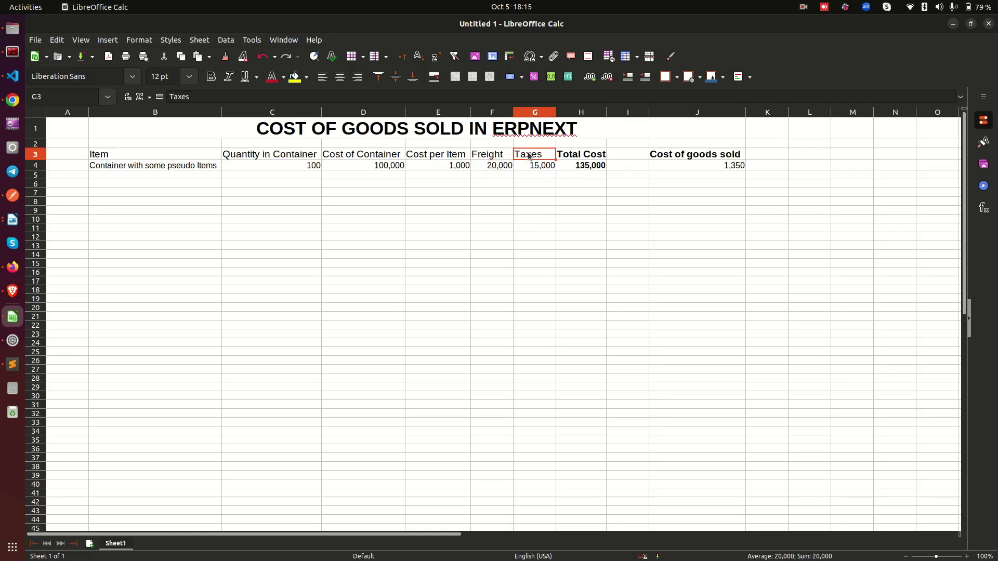
click(531, 168)
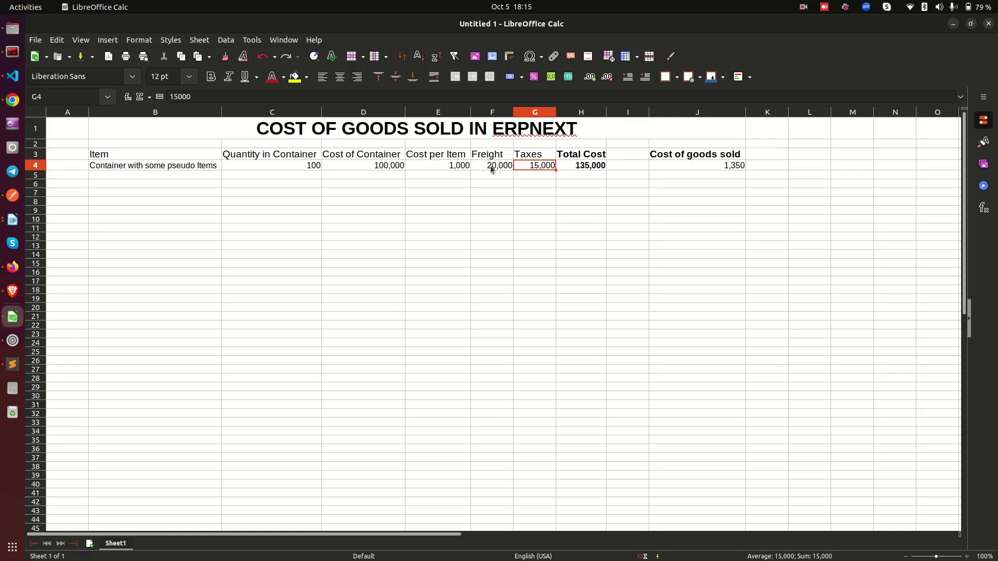
drag(494, 169, 542, 168)
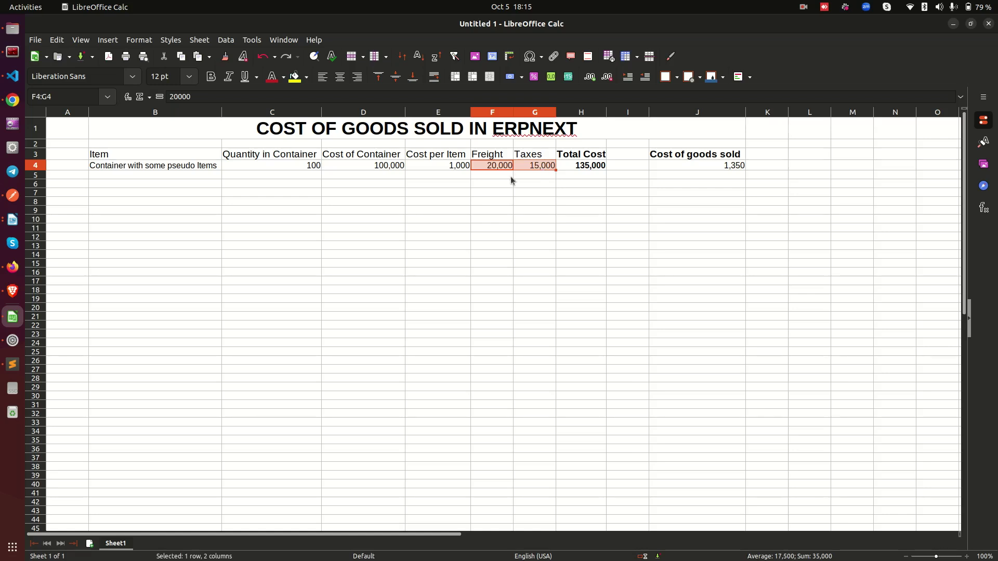
click(359, 167)
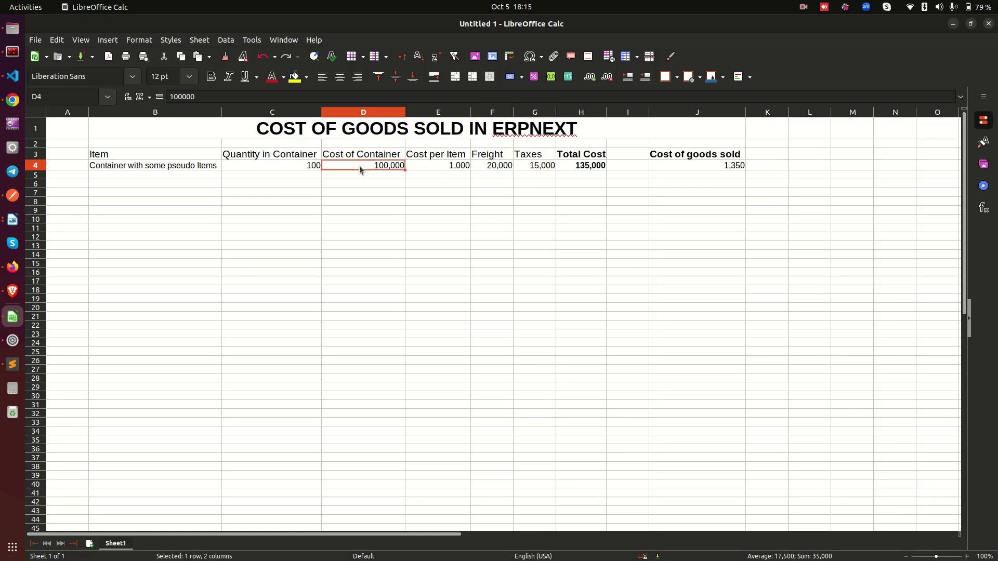
Compute Total Cost with =SUM(D4,F4,G4), giving 135,000.
click(292, 133)
click(568, 156)
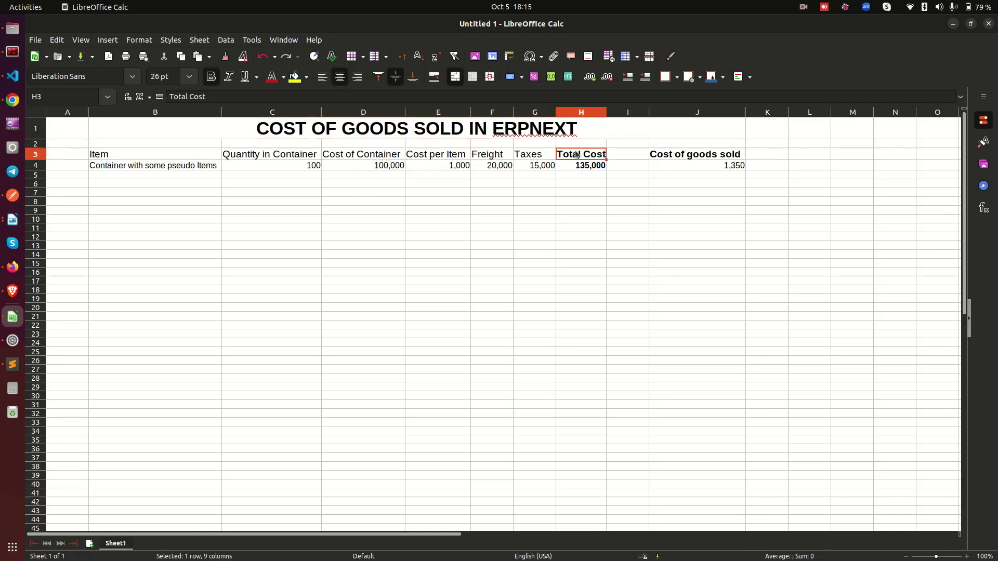
click(377, 164)
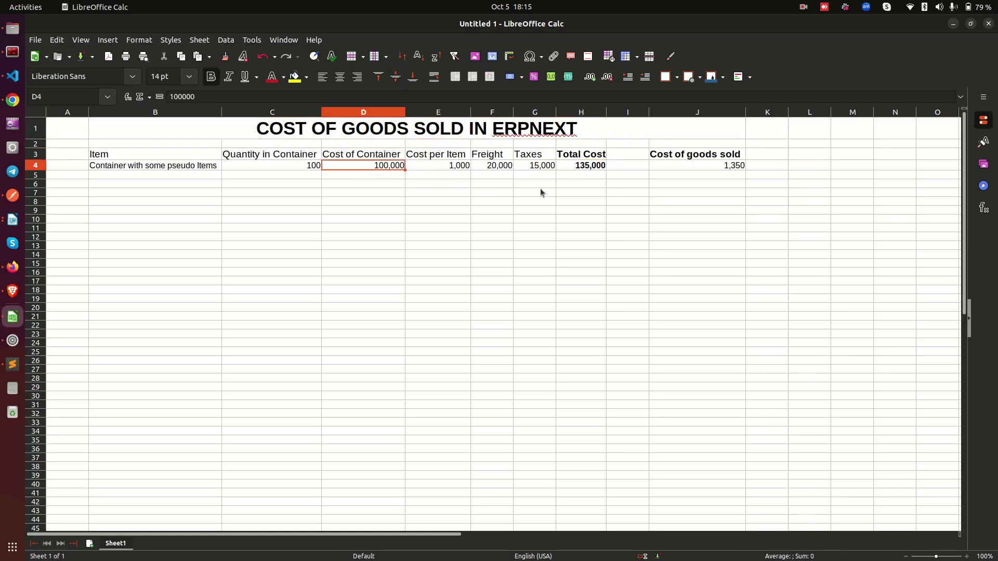
click(583, 169)
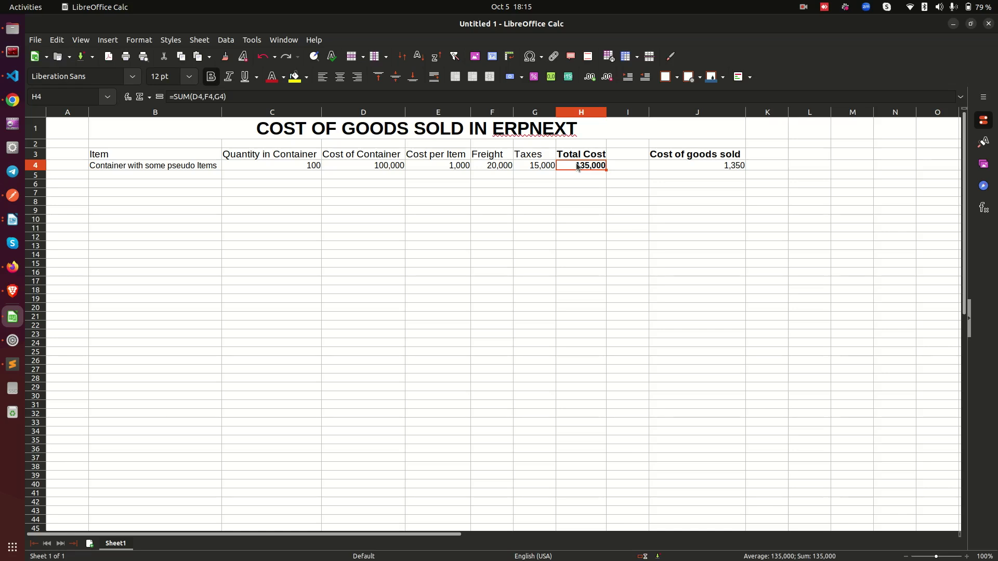
Compute Cost of goods sold with =H4/C4.
click(704, 155)
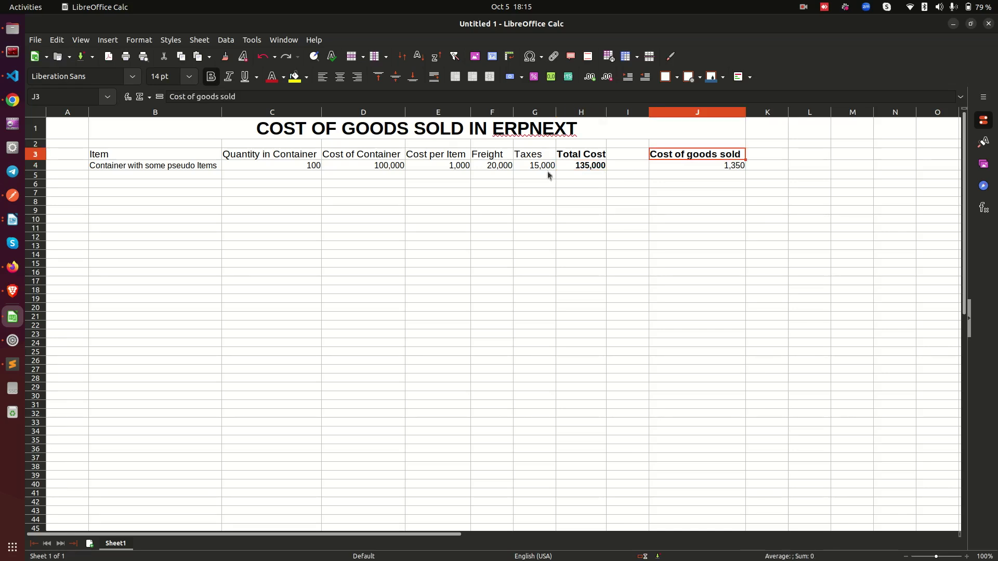
click(450, 165)
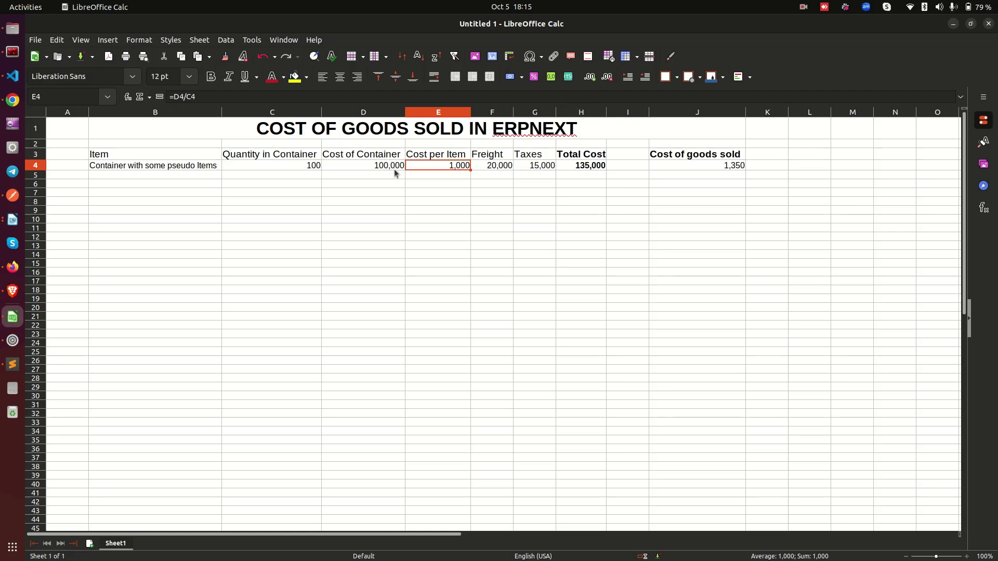
click(378, 165)
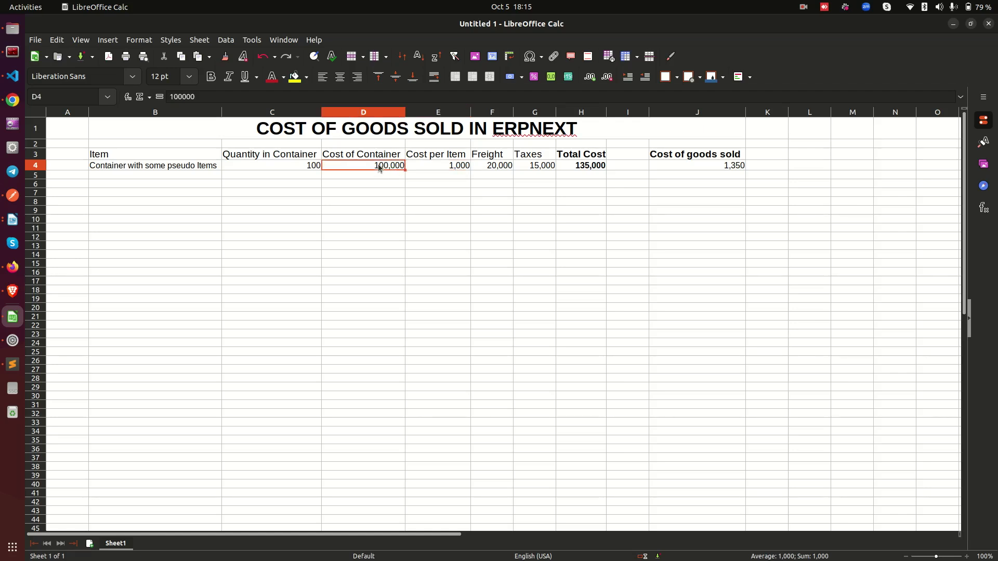
click(300, 169)
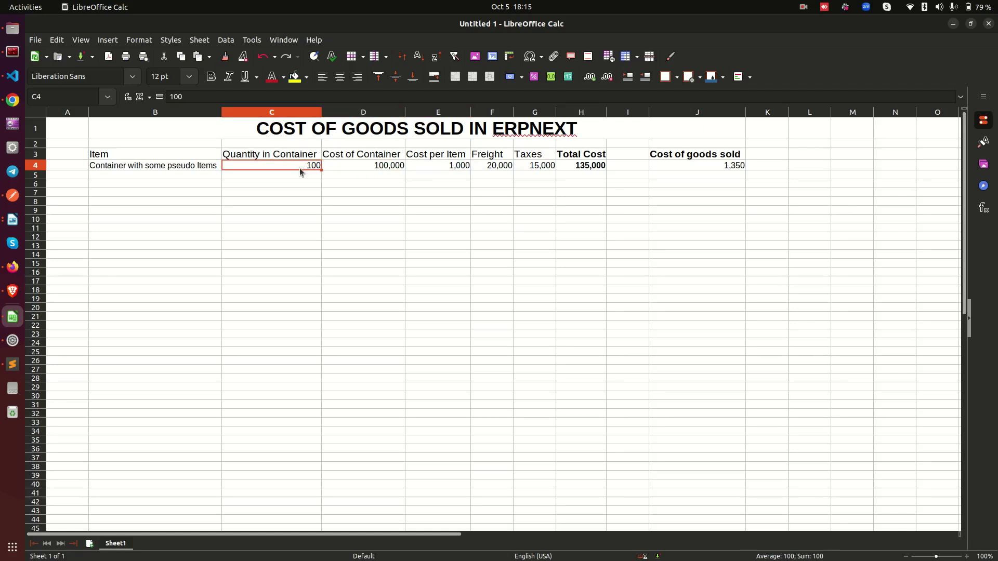
click(575, 168)
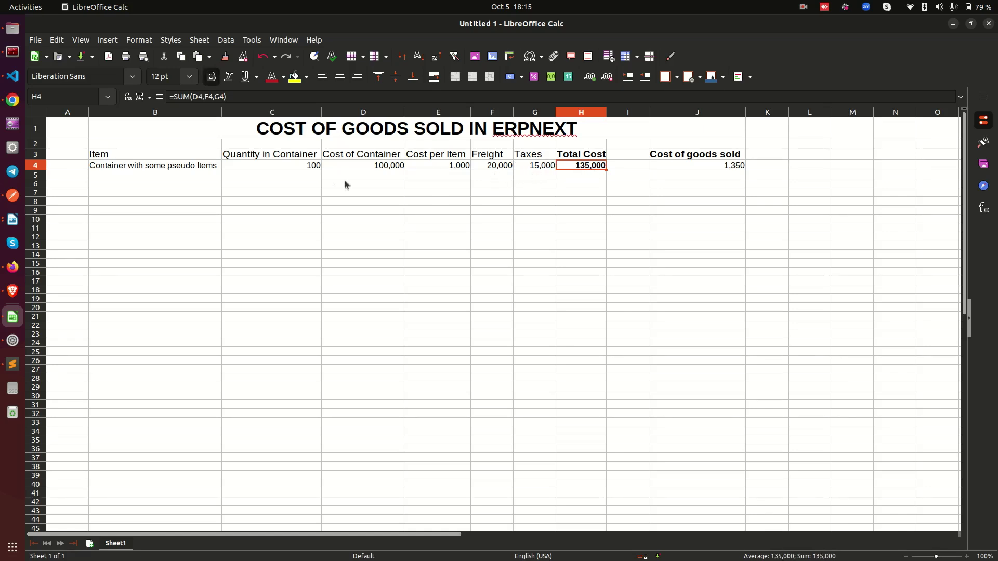
click(304, 164)
click(706, 165)
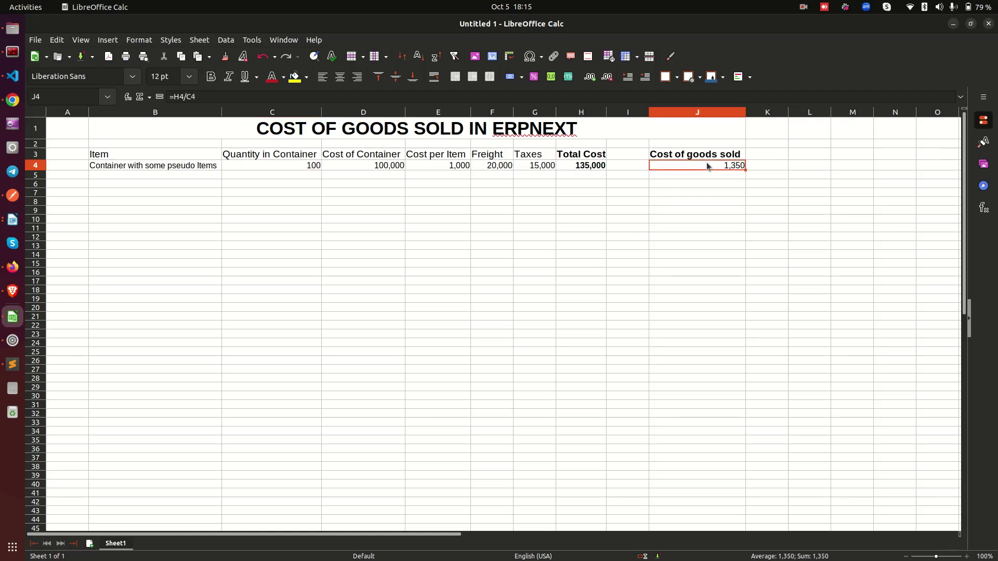
Check the freight, taxes and total cost columns against the cost of goods sold formula.
drag(491, 155, 547, 199)
click(535, 192)
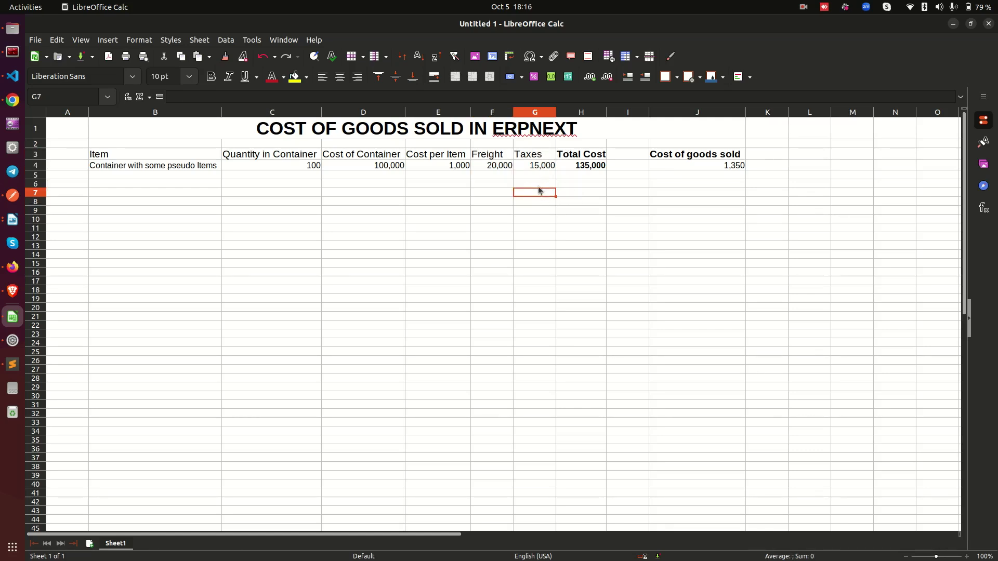
click(506, 194)
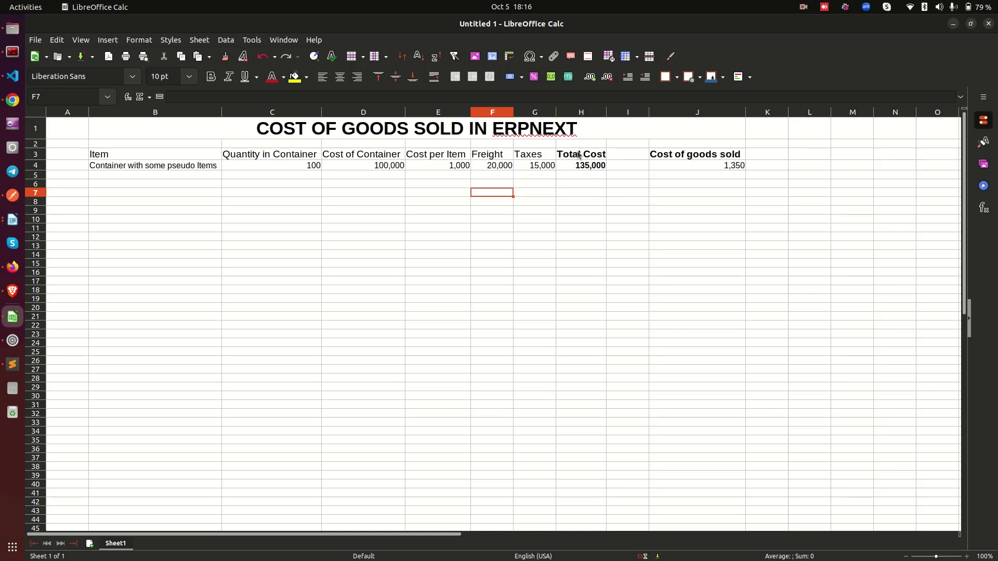
drag(582, 156, 587, 178)
drag(696, 144, 720, 184)
click(718, 159)
click(360, 166)
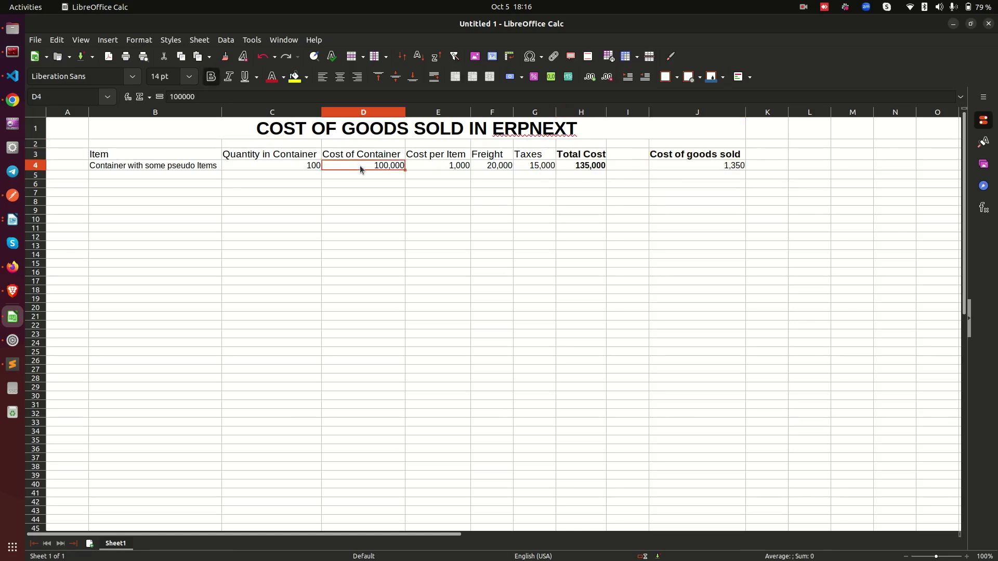
drag(495, 168, 593, 167)
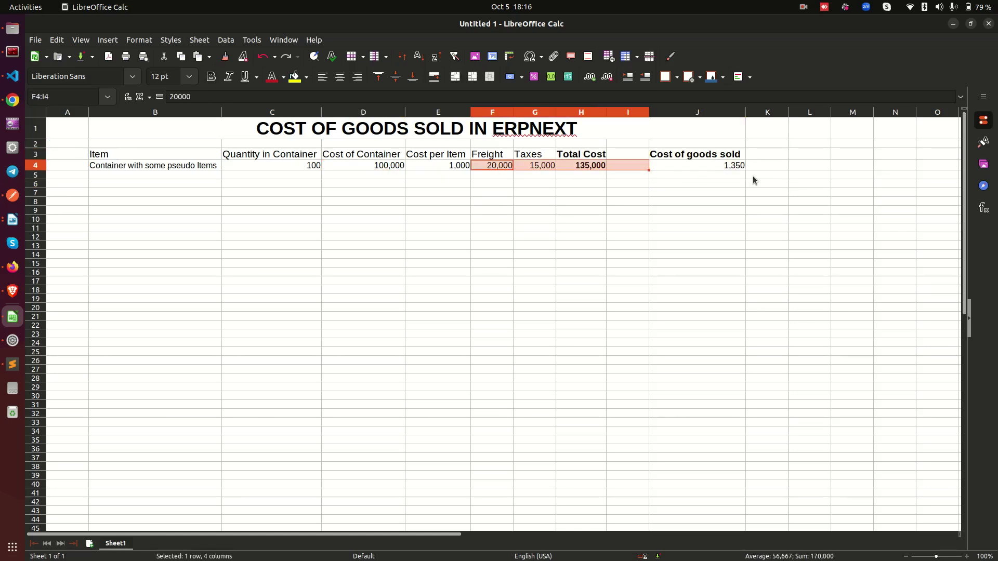
click(727, 165)
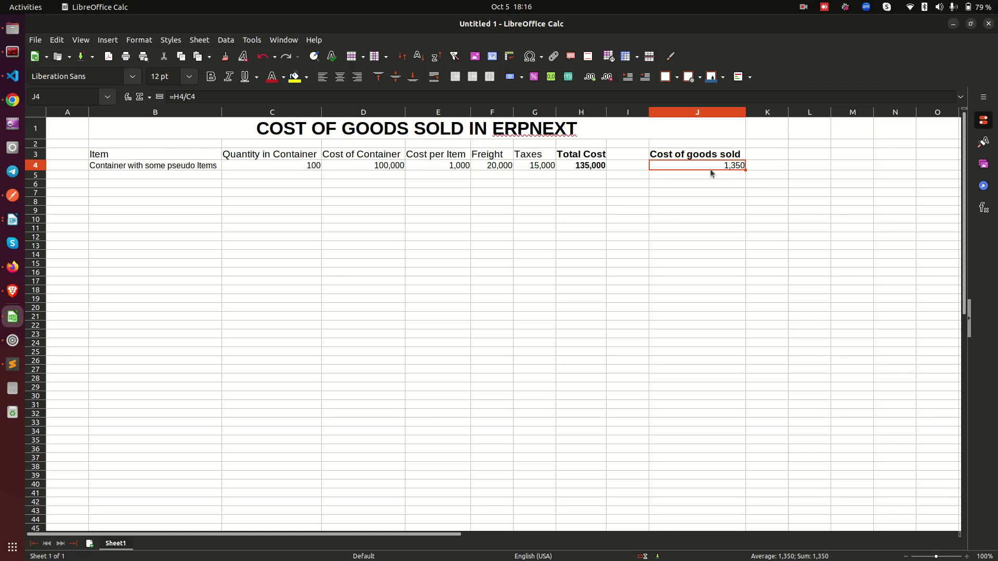
Confirm the cost table shows 1,350 cost of goods sold.
key(Down)
click(708, 166)
click(720, 179)
click(722, 167)
drag(731, 202, 730, 222)
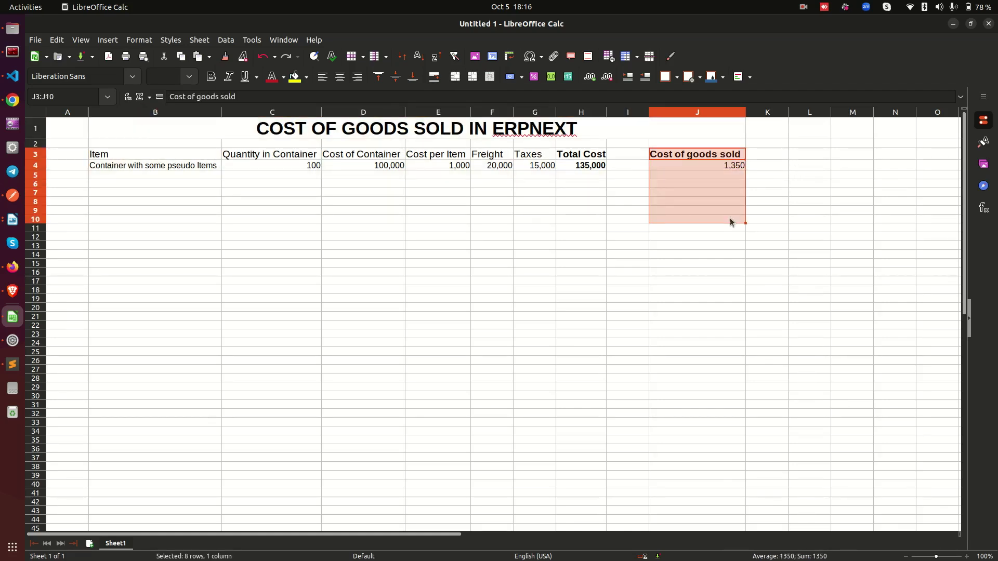
drag(241, 147, 796, 219)
click(474, 283)
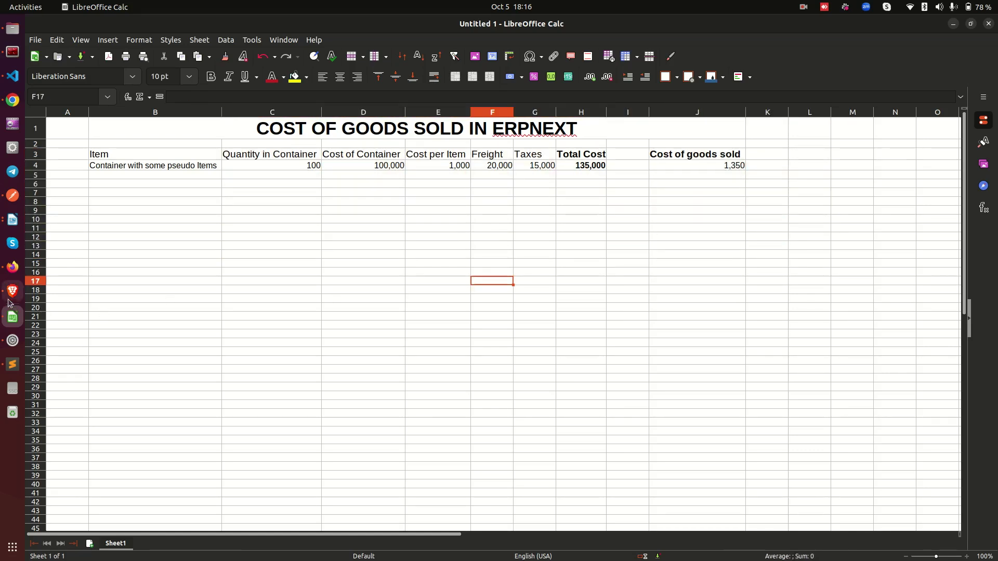
click(13, 267)
Close the chat tab and open the Purchase Invoice list through a 'purchase inv' search.
click(359, 26)
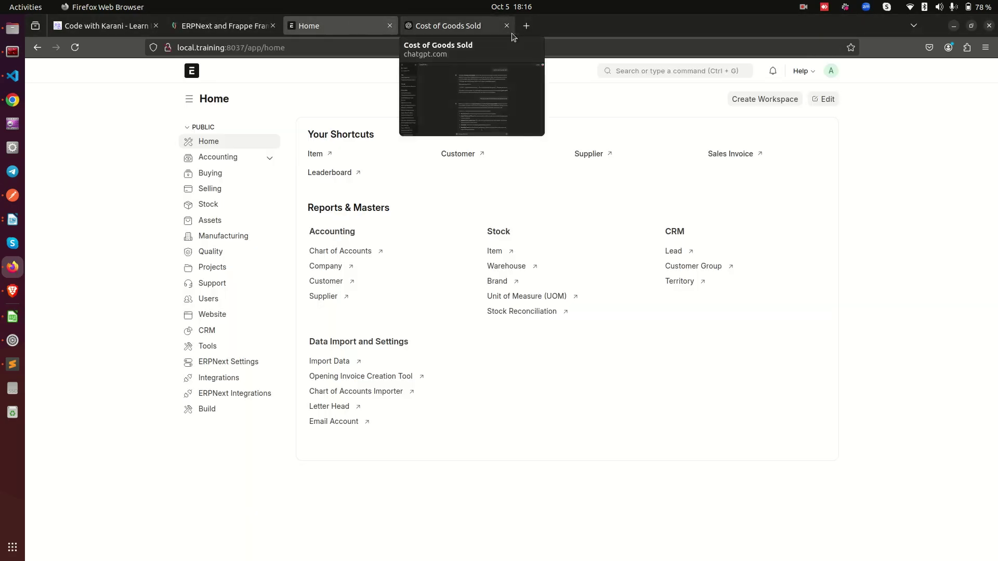
click(506, 25)
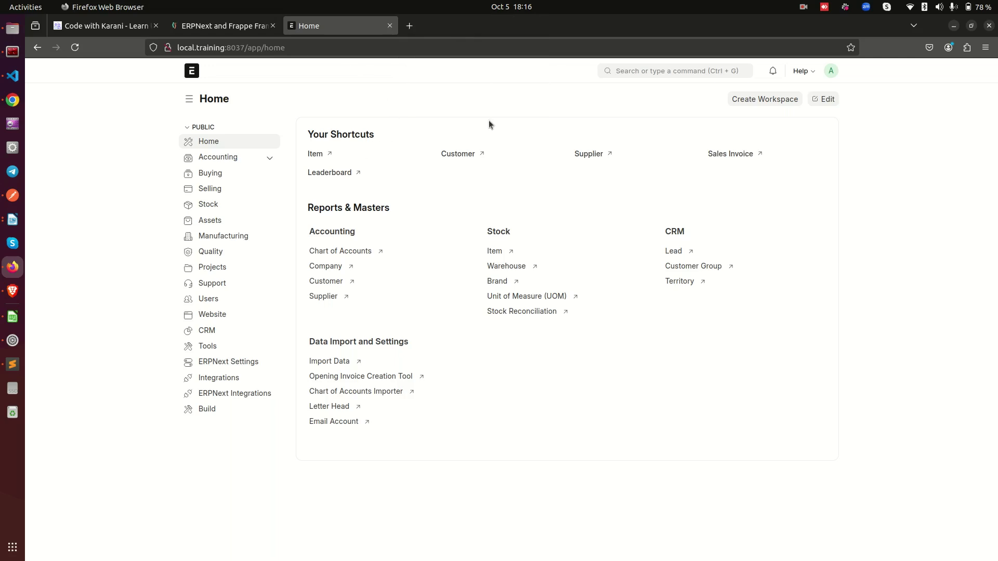
click(697, 72)
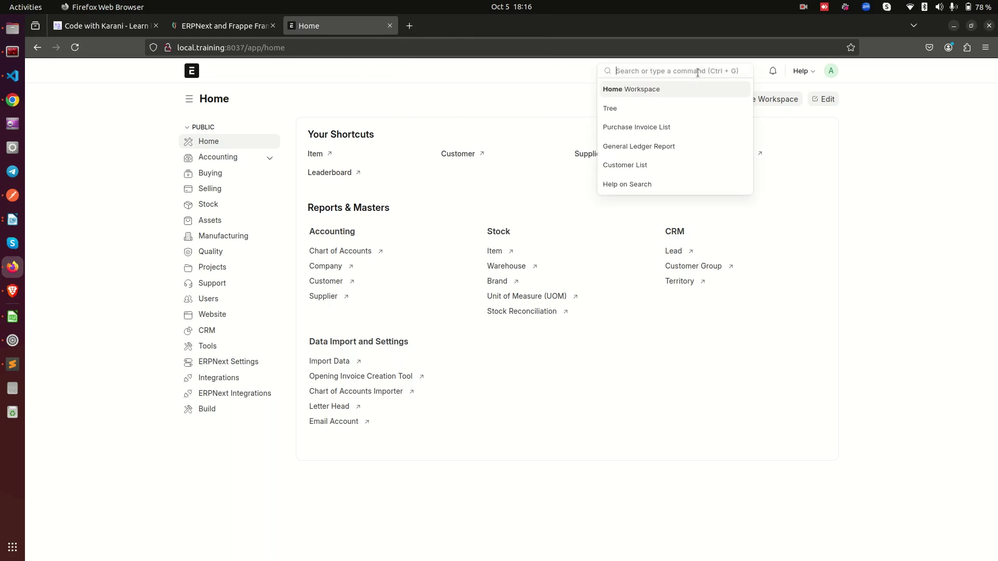
text(purchase inv)
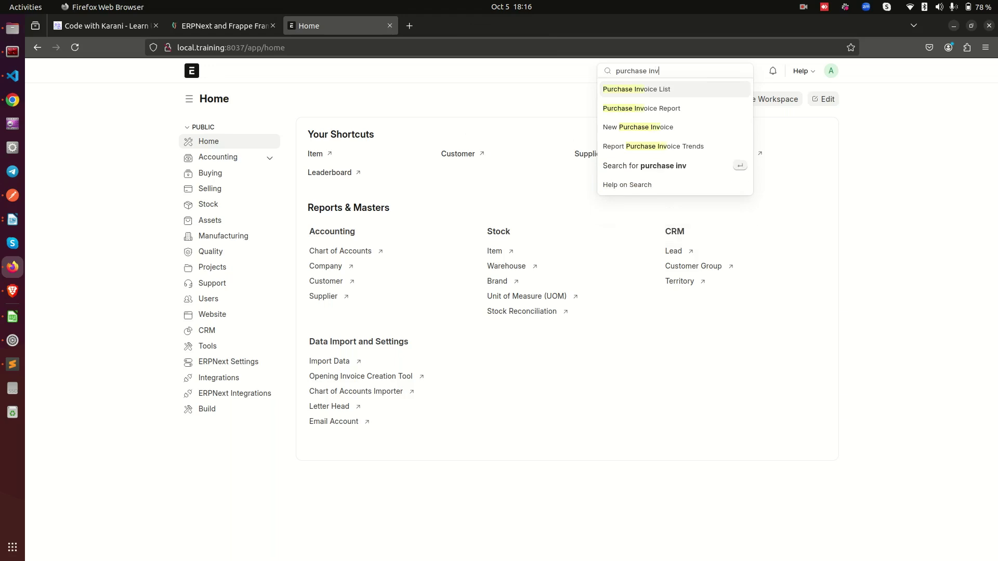
click(679, 90)
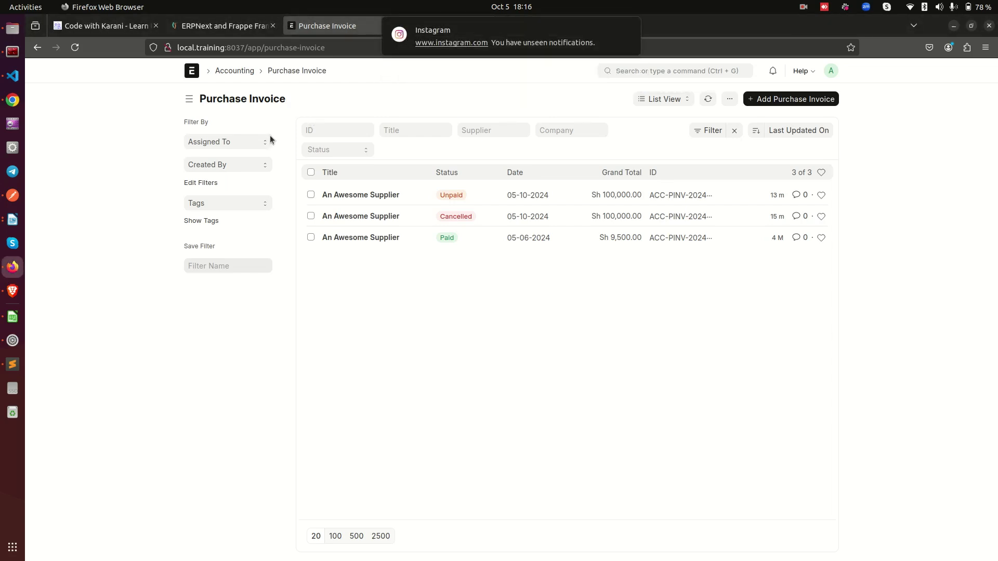
click(629, 30)
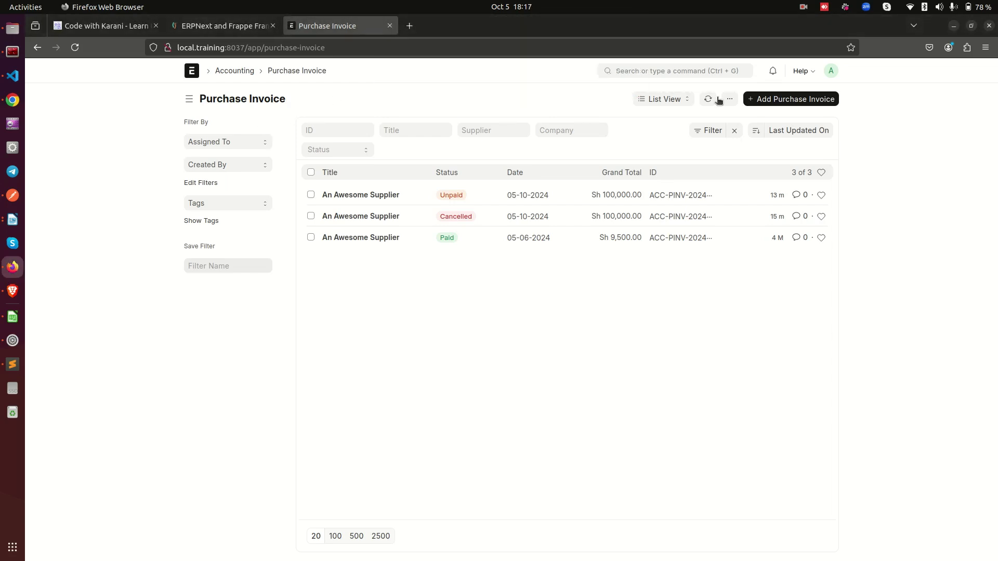
Start a new purchase invoice from An Awesome Supplier, due 19-10-2024.
click(825, 101)
click(244, 206)
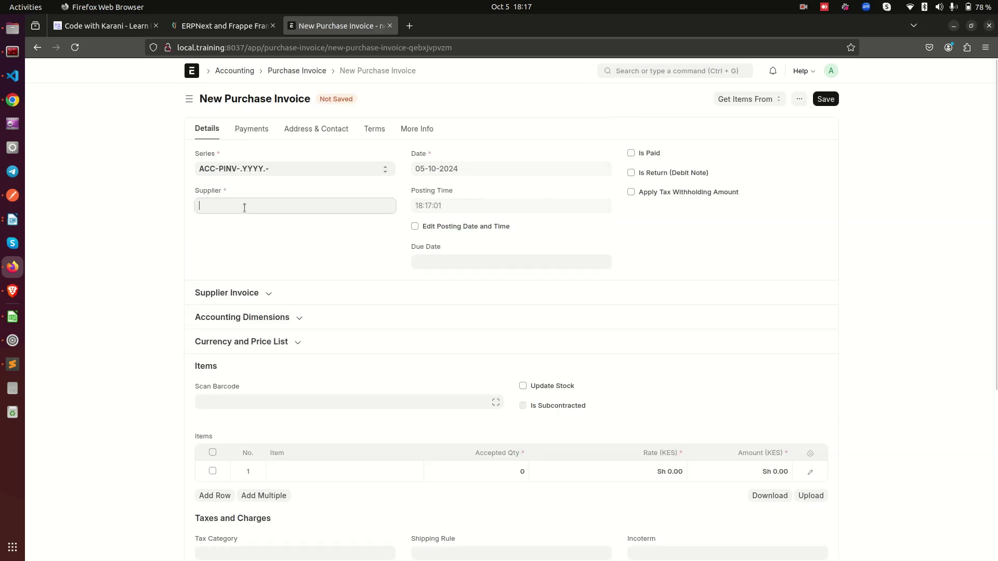
text(pse)
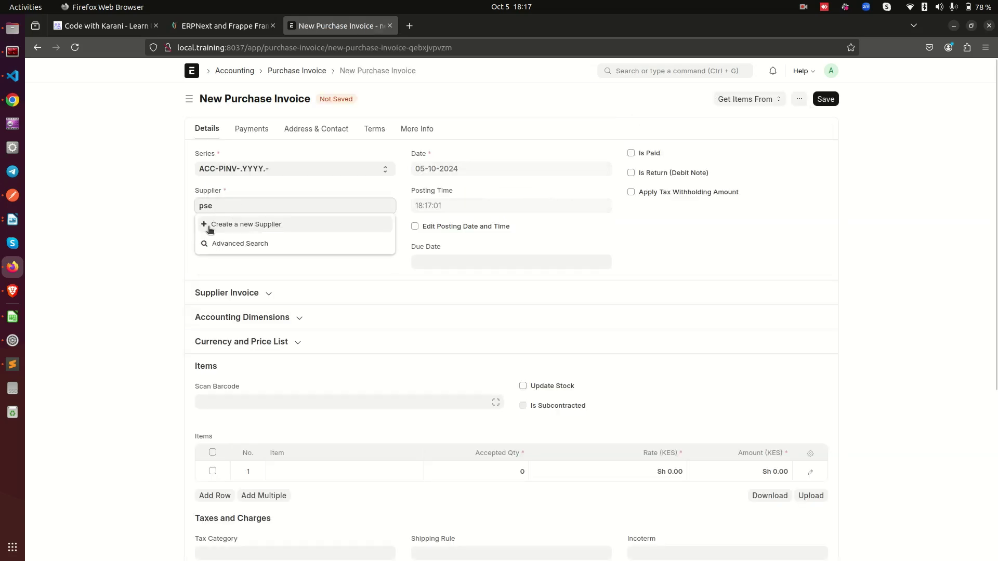
key(ctrl+a)
key(BackSpace)
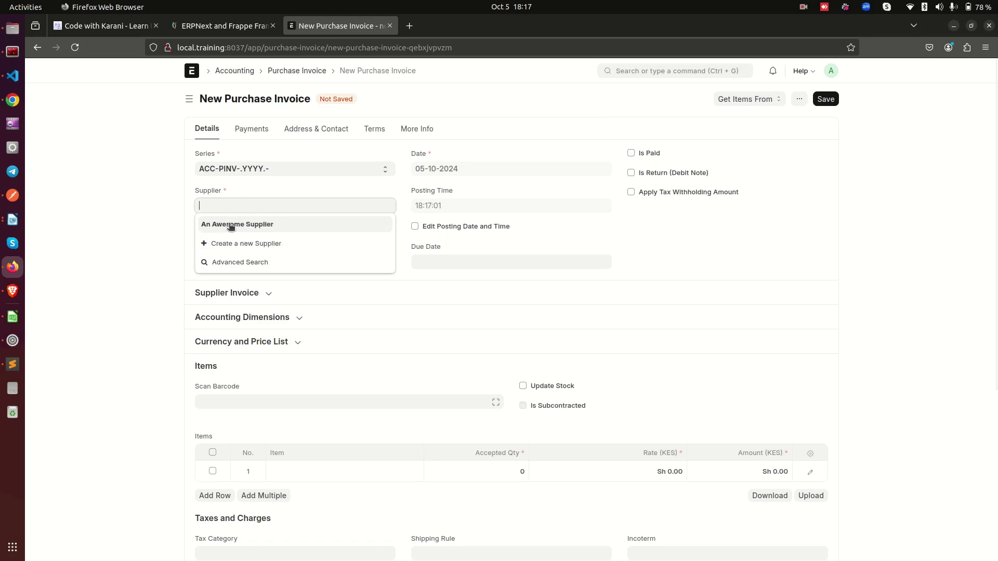
click(231, 225)
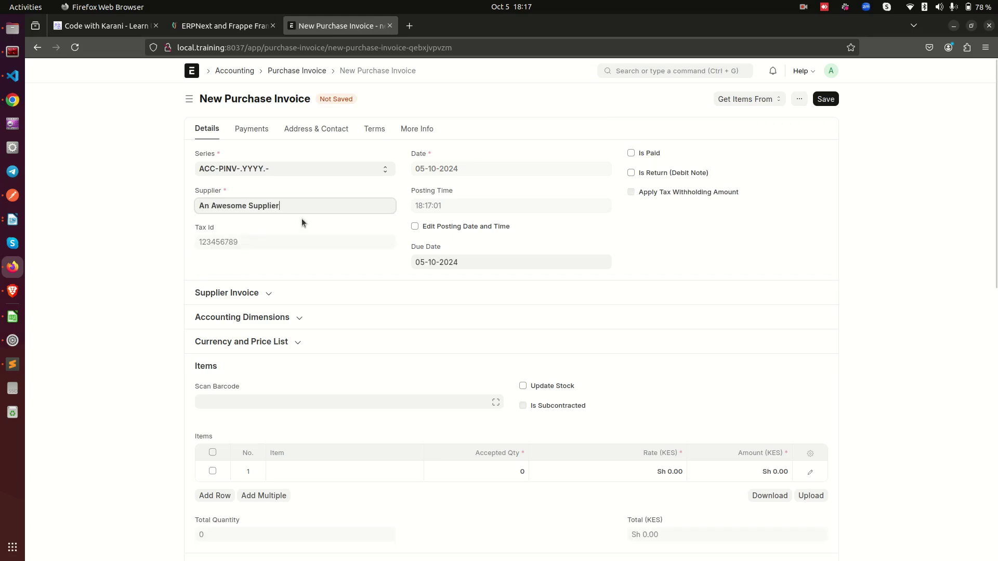
click(481, 258)
click(530, 182)
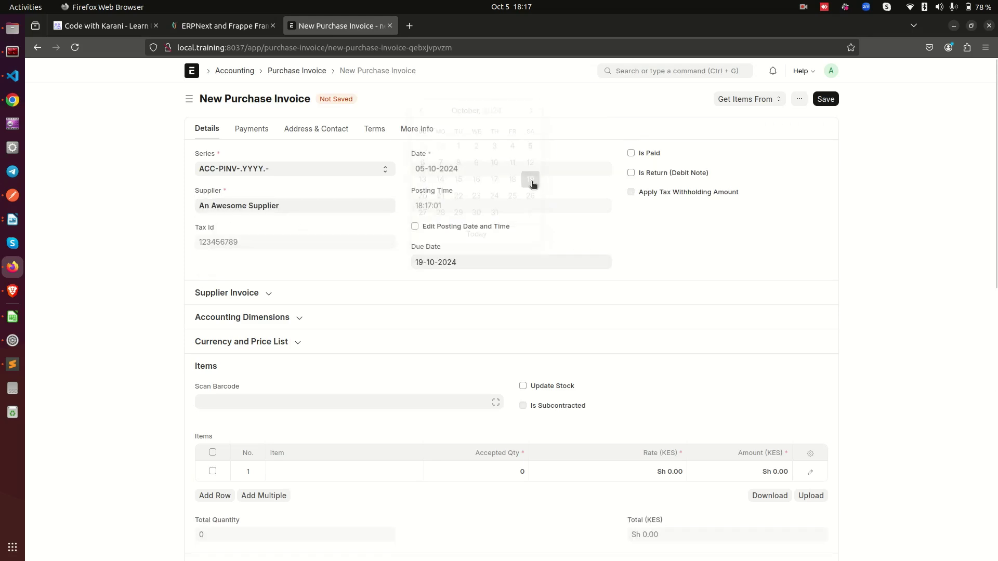
Add A Pseudo Item to the invoice with accepted quantity 100.
scroll(457, 268, down, 4)
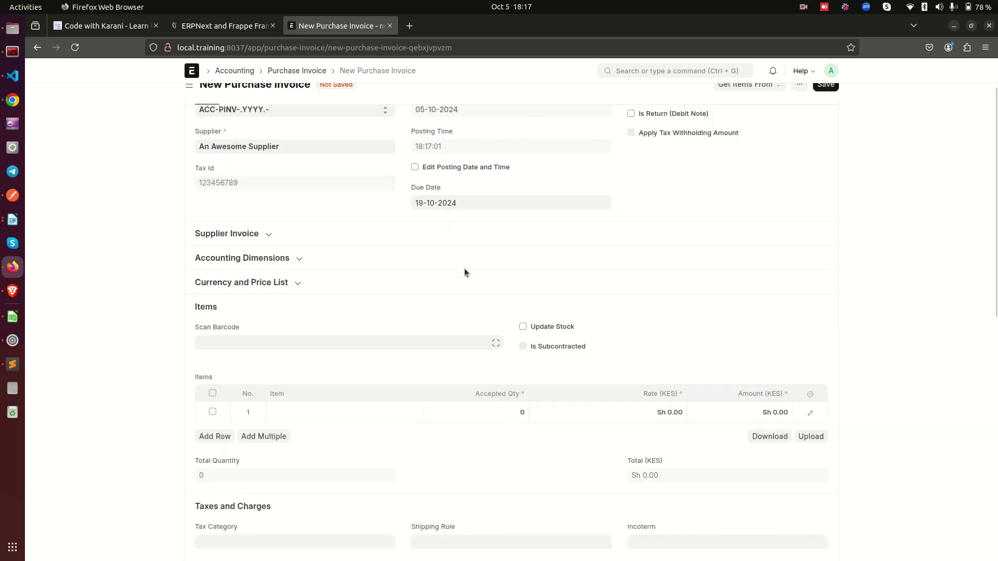
click(344, 349)
text(pse)
click(425, 385)
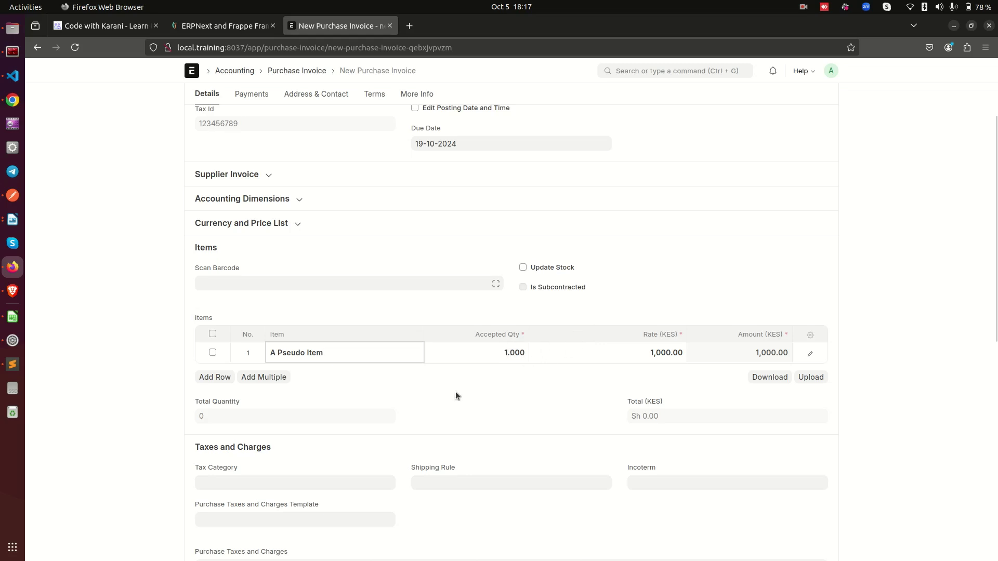
click(405, 381)
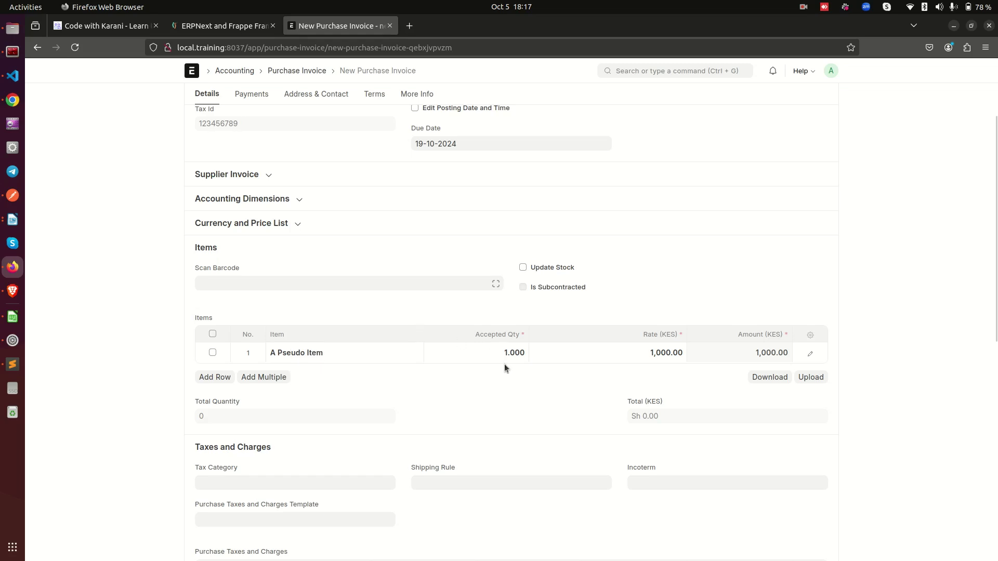
scroll(327, 317, up, 2)
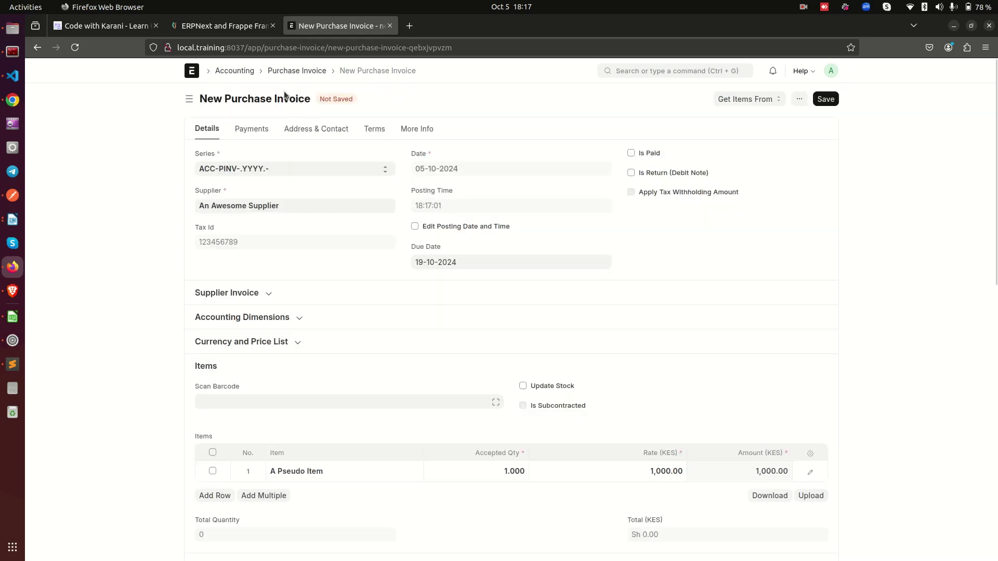
scroll(645, 367, down, 2)
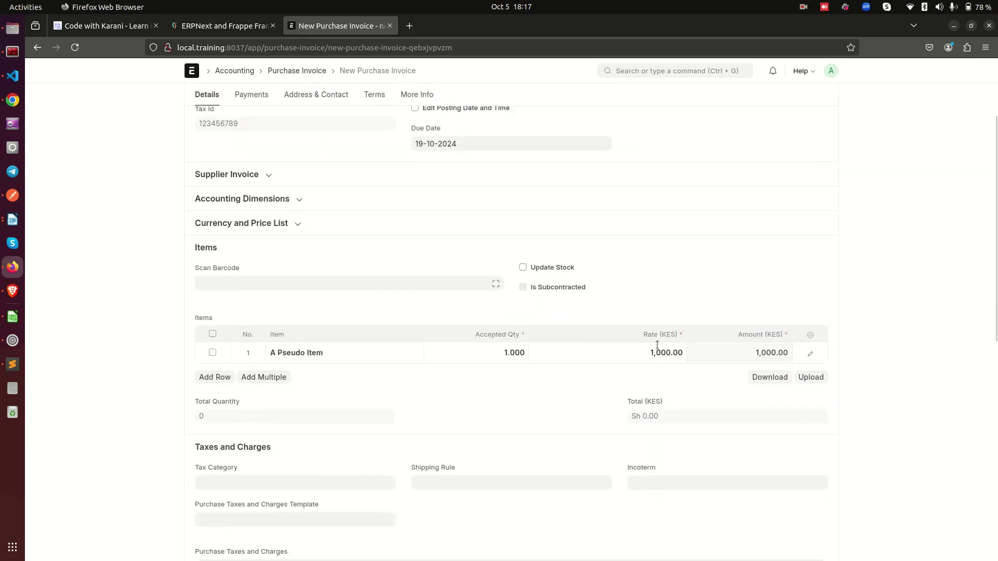
click(493, 357)
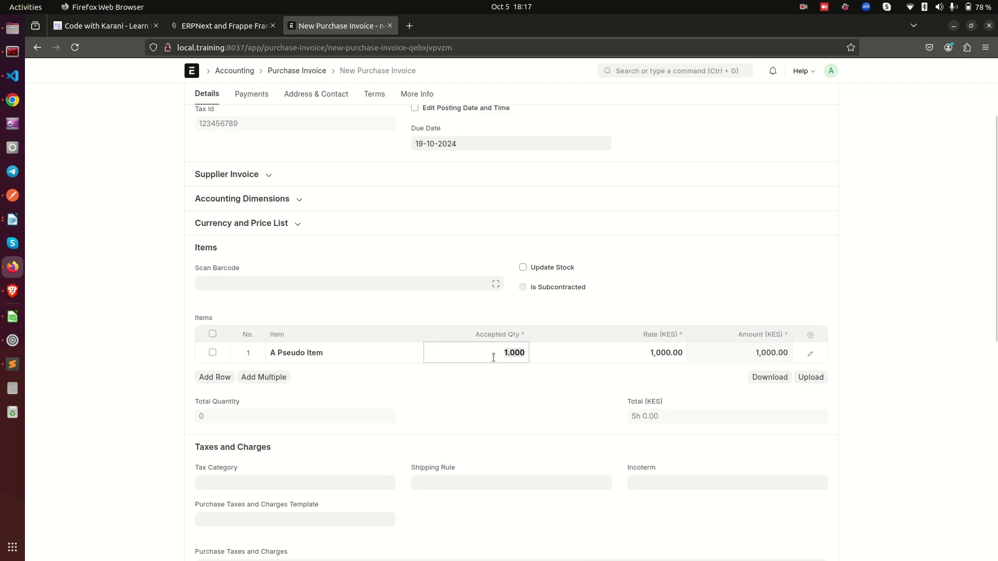
text(10)
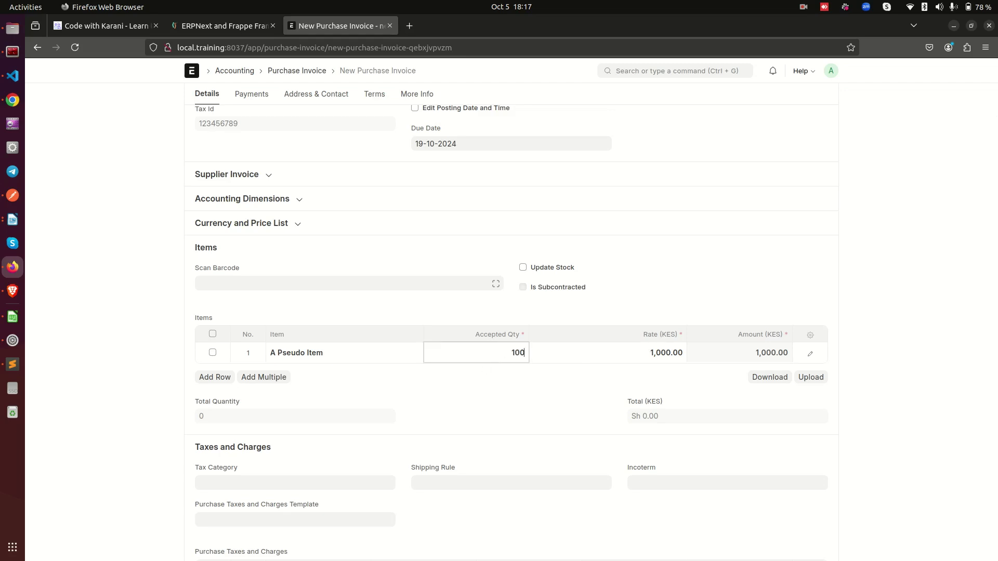
click(135, 301)
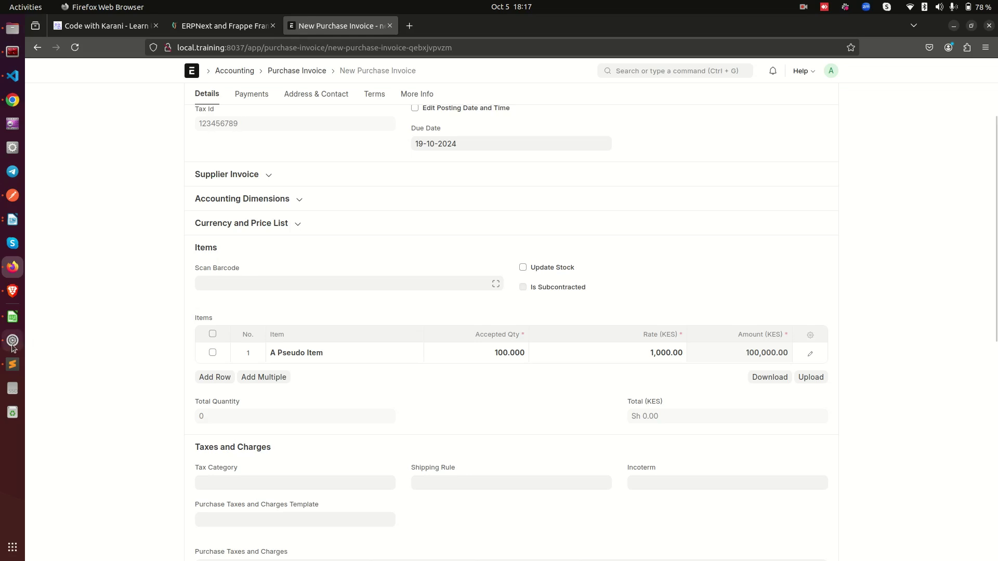
click(12, 317)
drag(291, 144, 289, 207)
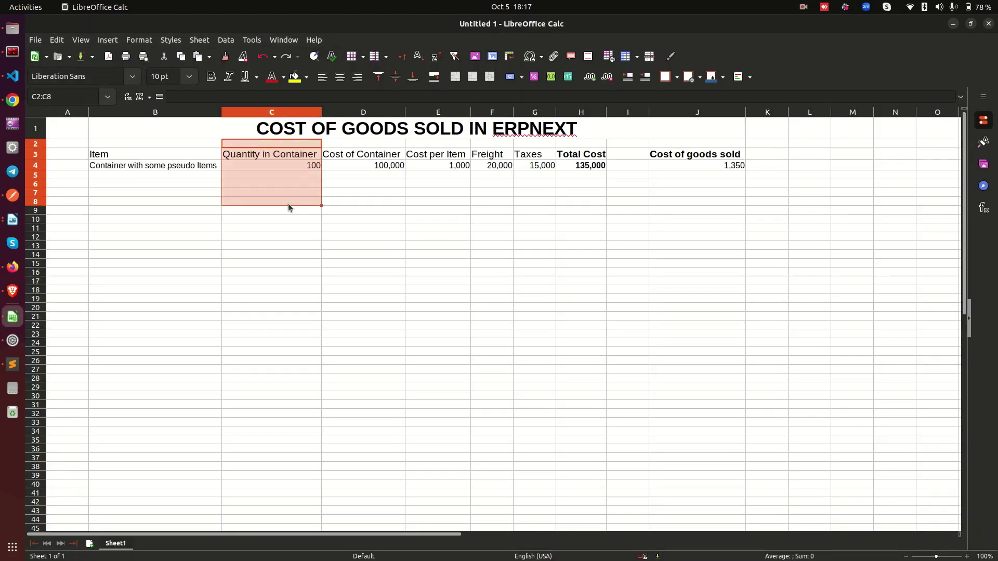
drag(374, 202, 385, 169)
click(381, 152)
click(370, 219)
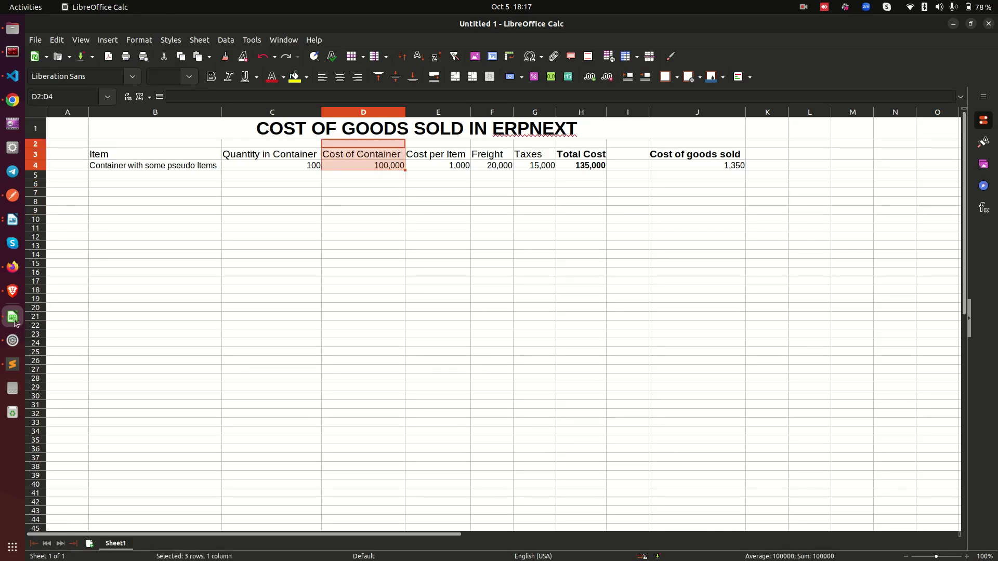
click(12, 266)
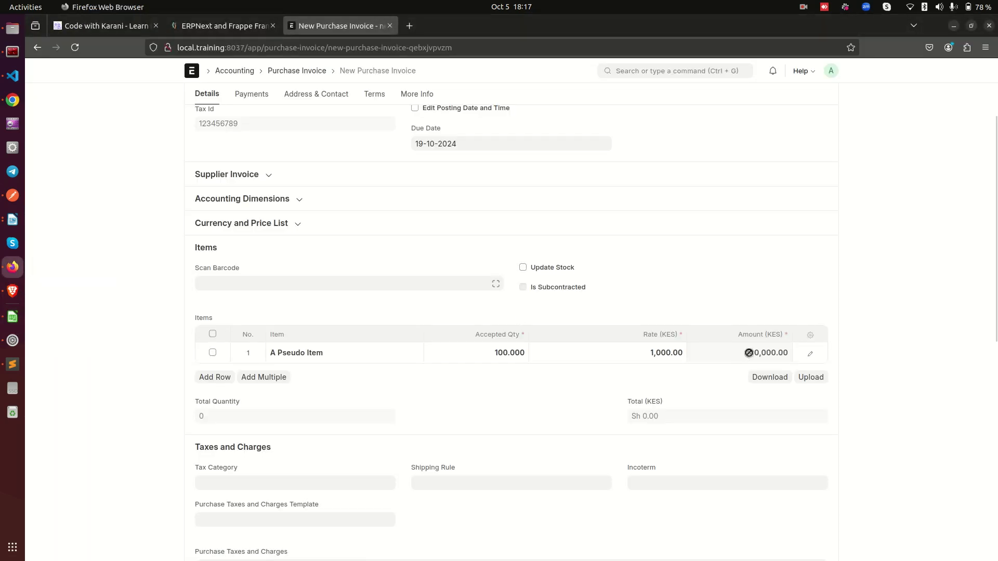
Save the purchase invoice, dismissing the expense head notice, and submit it.
scroll(445, 406, down, 6)
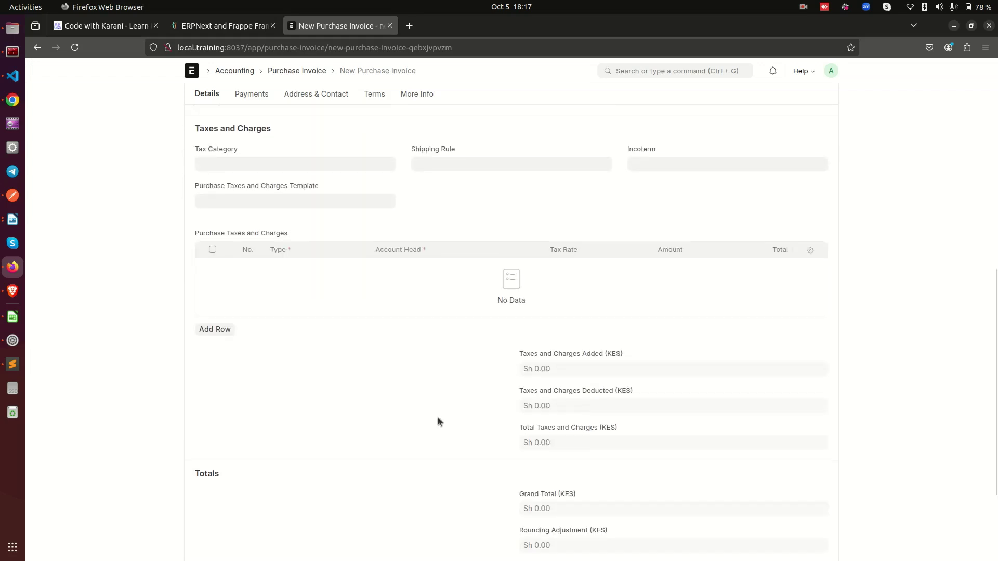
scroll(438, 421, up, 10)
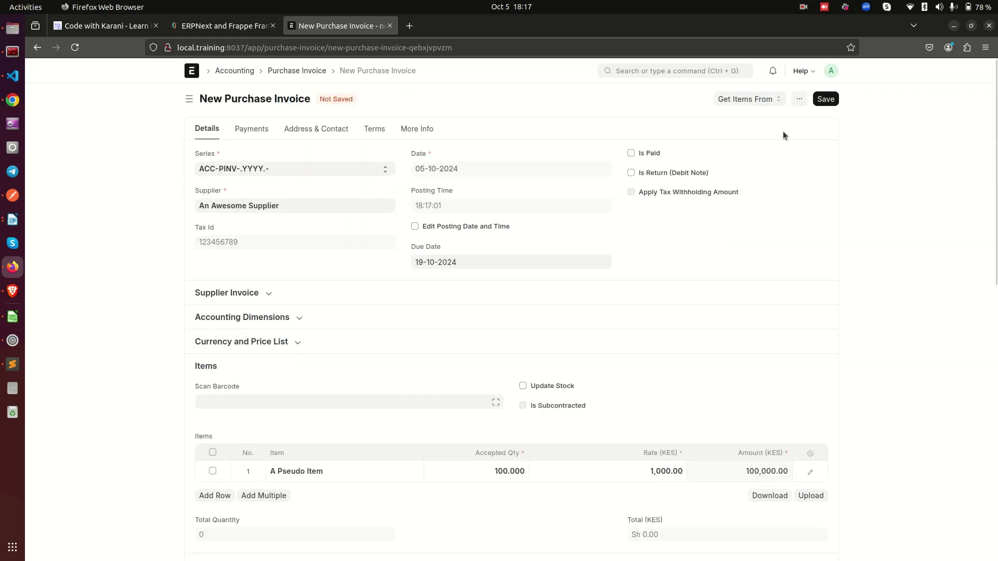
click(818, 102)
click(146, 229)
scroll(694, 200, down, 10)
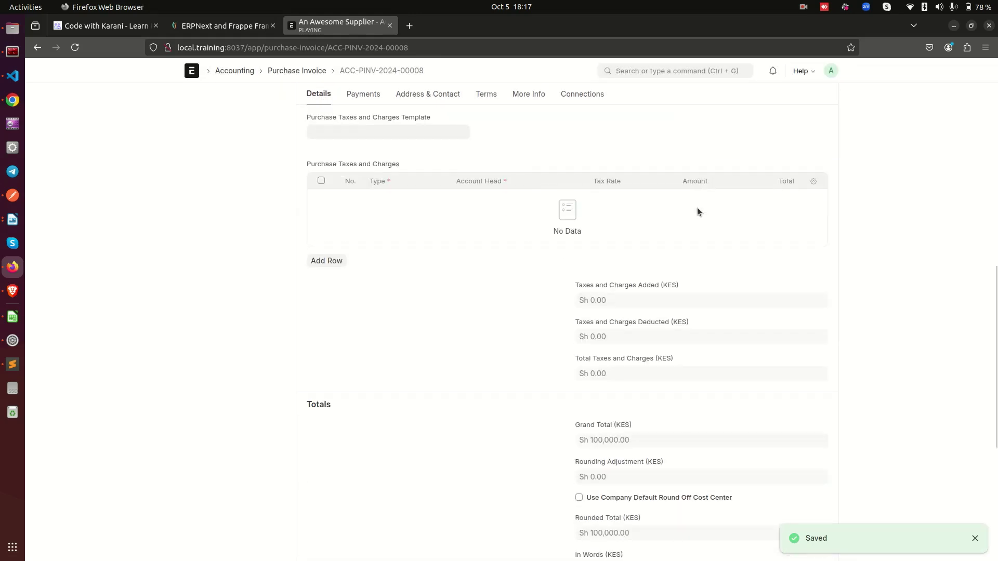
scroll(603, 393, down, 1)
scroll(678, 379, up, 5)
scroll(955, 219, up, 4)
click(820, 99)
click(639, 150)
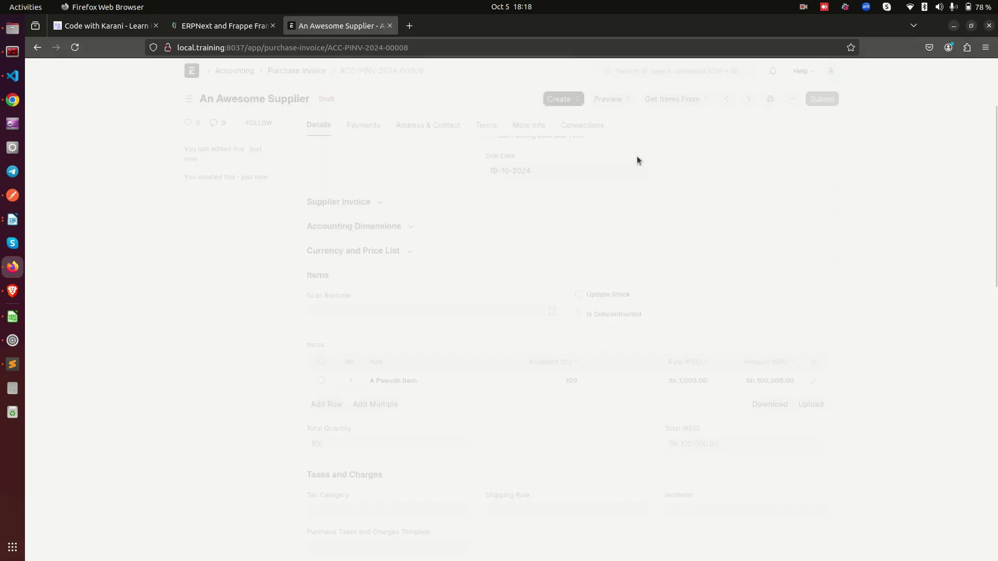
Compare the sheet's 100,000 container cost in D4 with the submitted invoice.
scroll(637, 244, down, 7)
scroll(637, 245, down, 2)
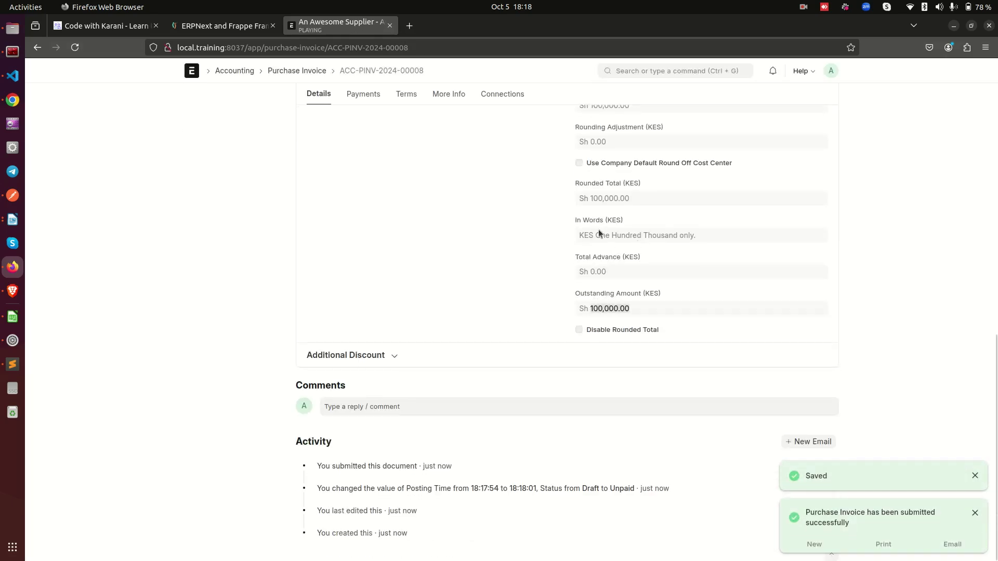
scroll(631, 213, up, 2)
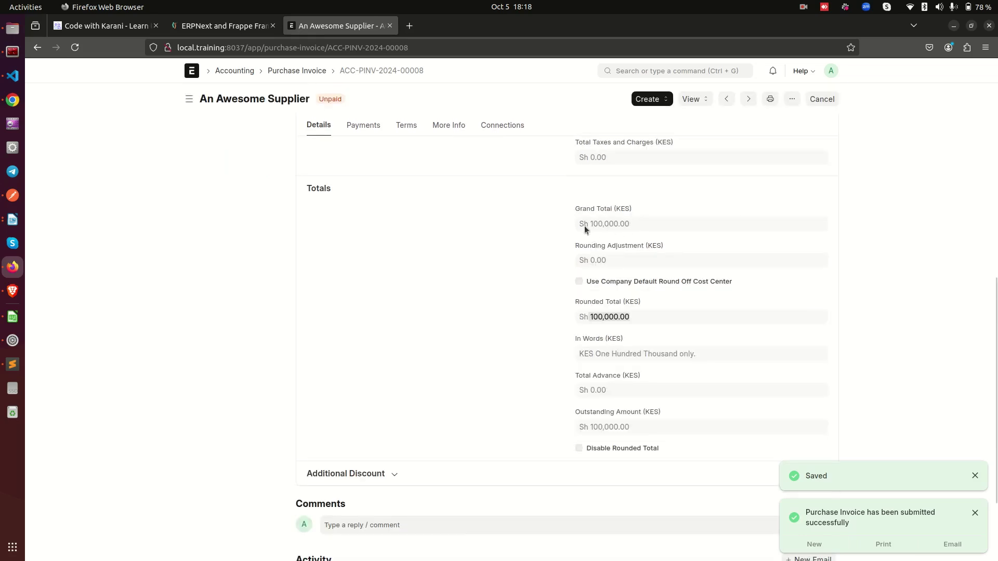
click(12, 317)
drag(364, 166, 371, 222)
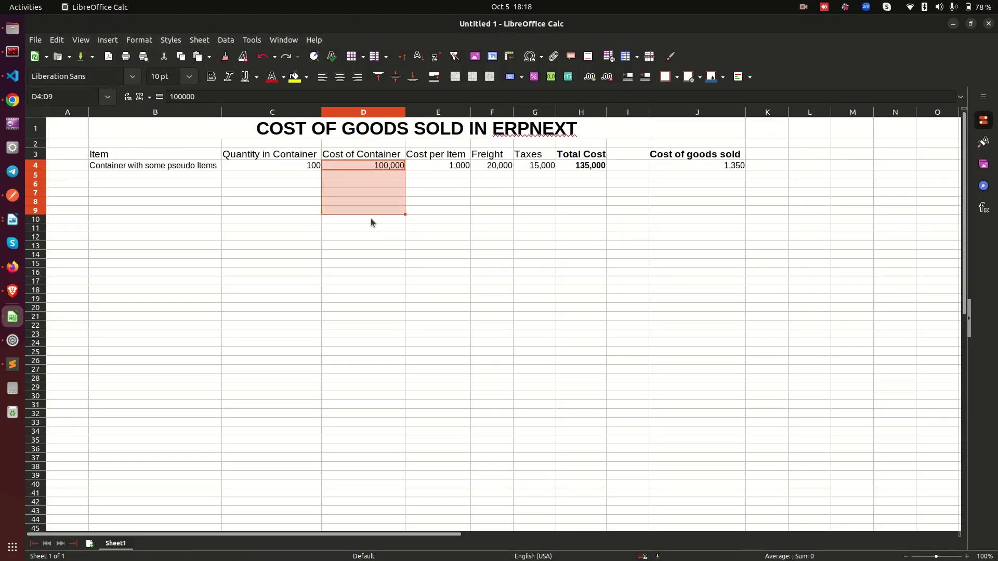
click(364, 156)
click(366, 166)
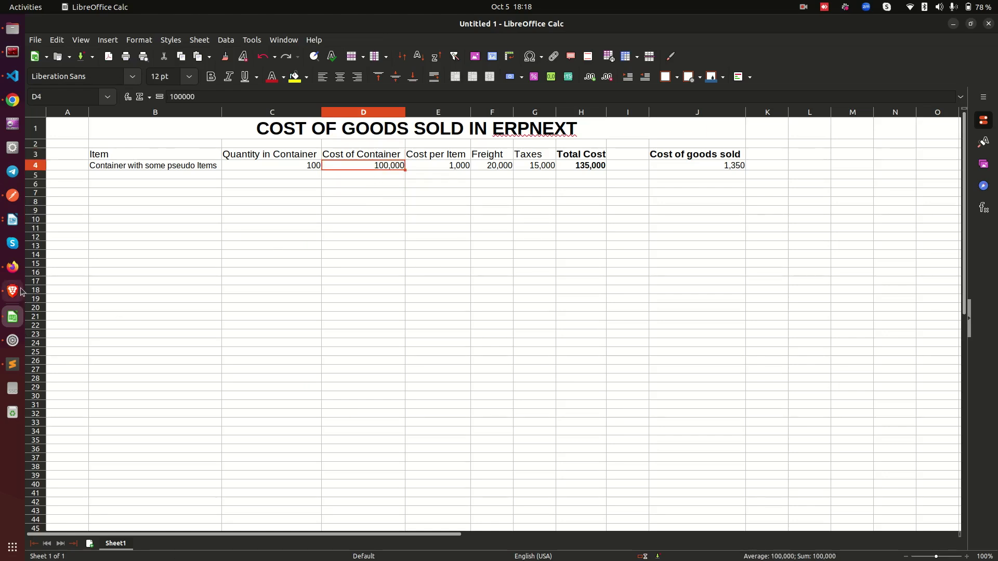
click(12, 267)
scroll(704, 200, up, 8)
click(688, 100)
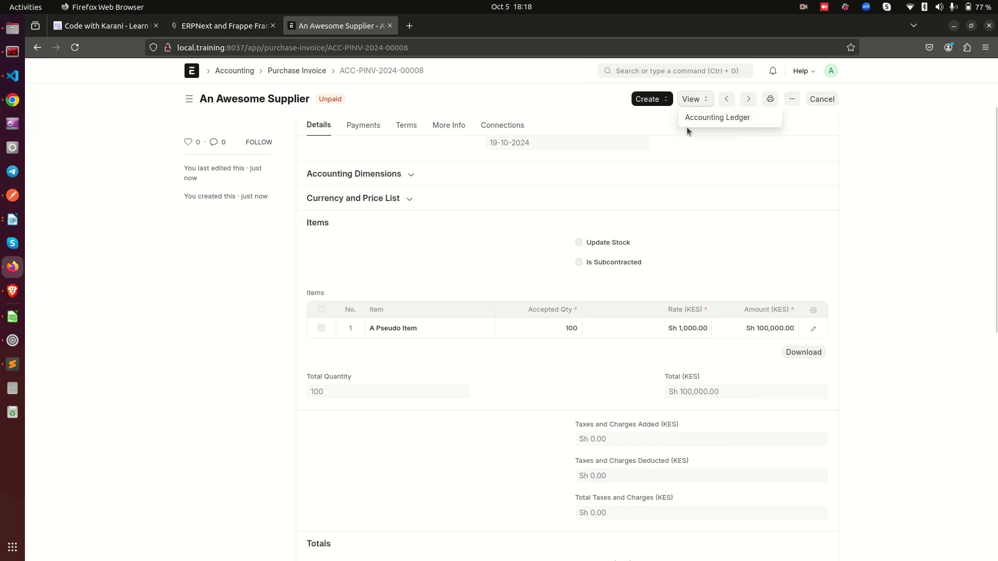
Create a purchase receipt from the invoice for 100 A Pseudo Item, then save and submit it.
click(649, 99)
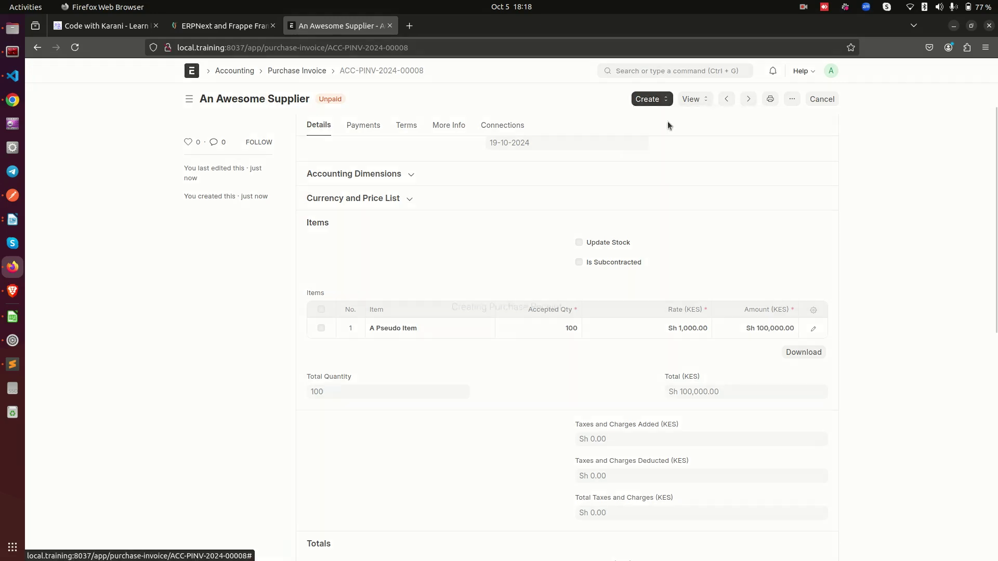
click(667, 121)
scroll(660, 211, down, 7)
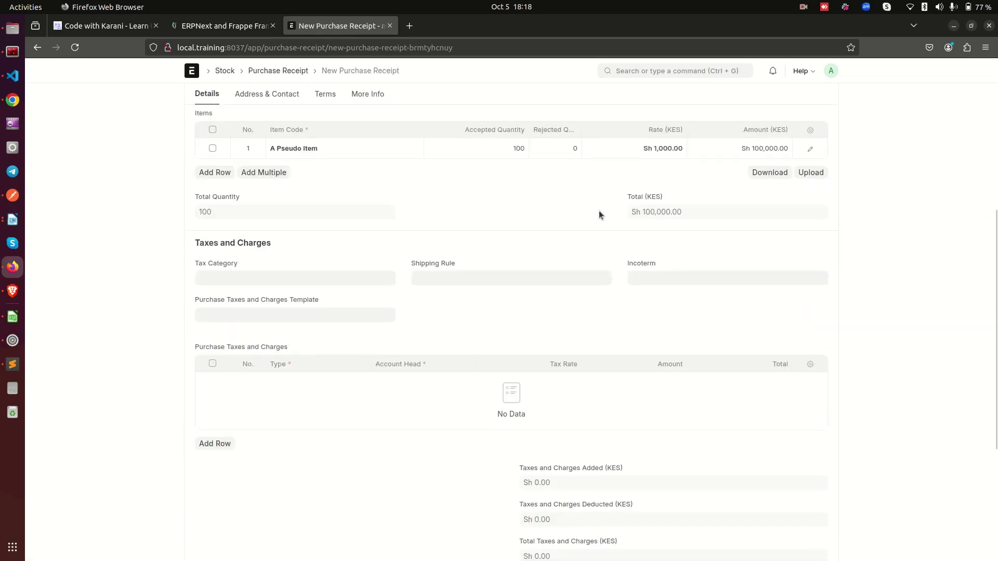
scroll(676, 129, up, 7)
click(831, 98)
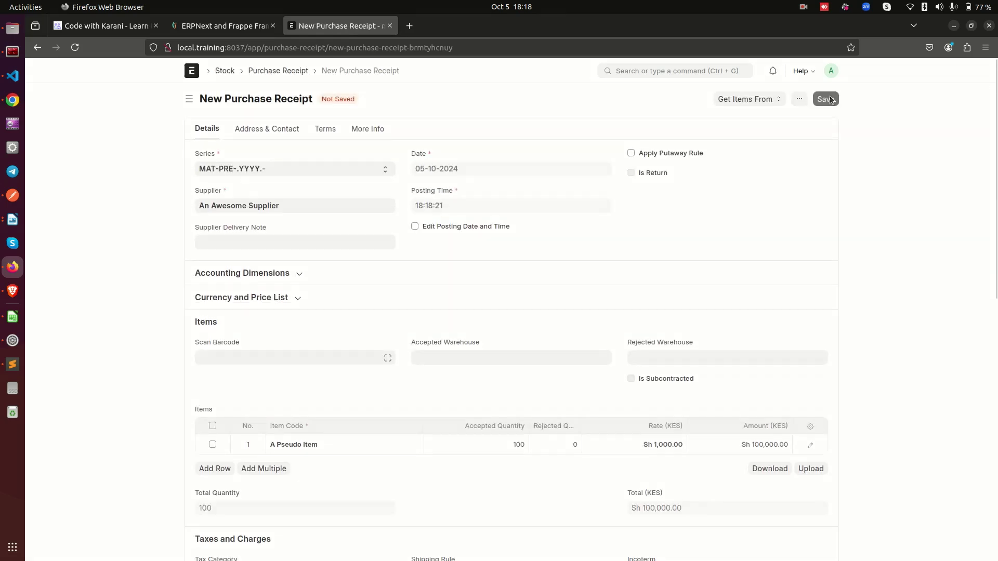
click(830, 99)
click(644, 151)
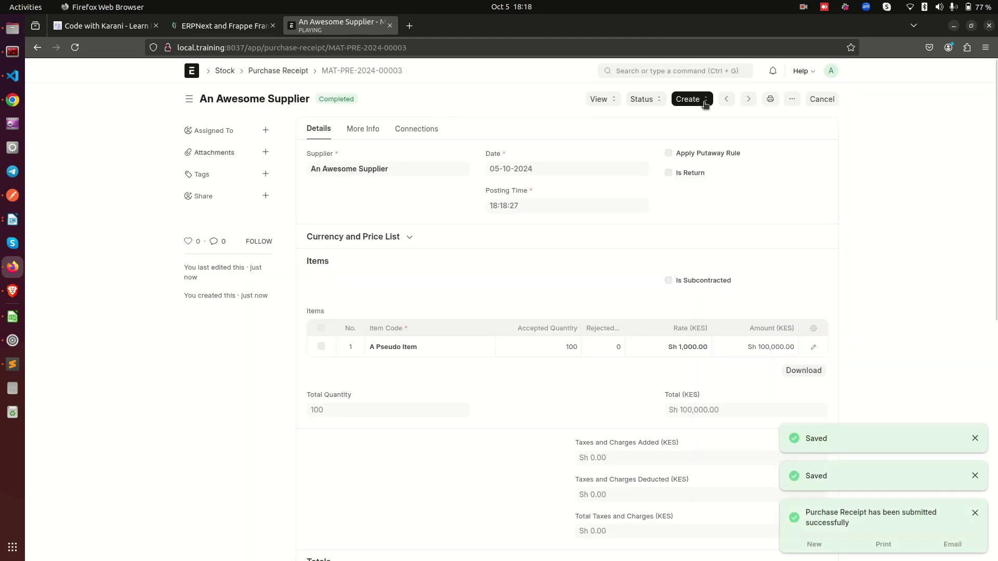
click(602, 100)
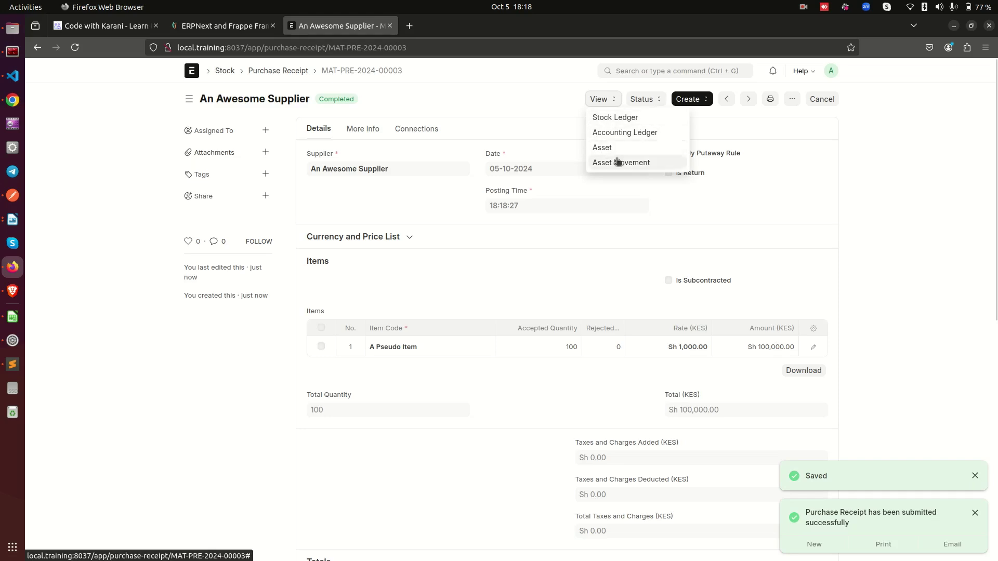
Check the receipt's Stock Ledger Sh 1,000.00 incoming rate against the sheet's =D4/C4 cost per item.
click(618, 119)
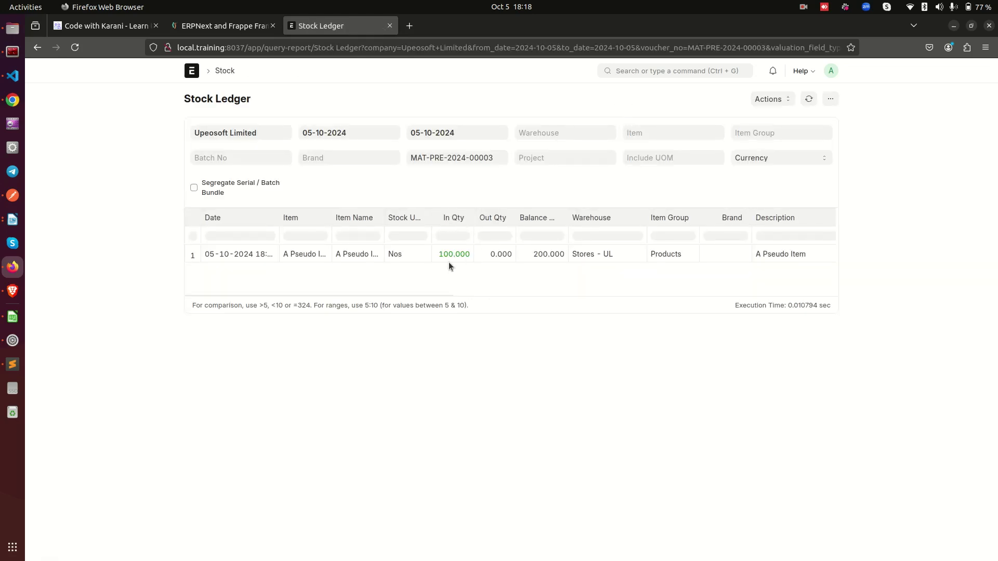
drag(434, 294, 605, 300)
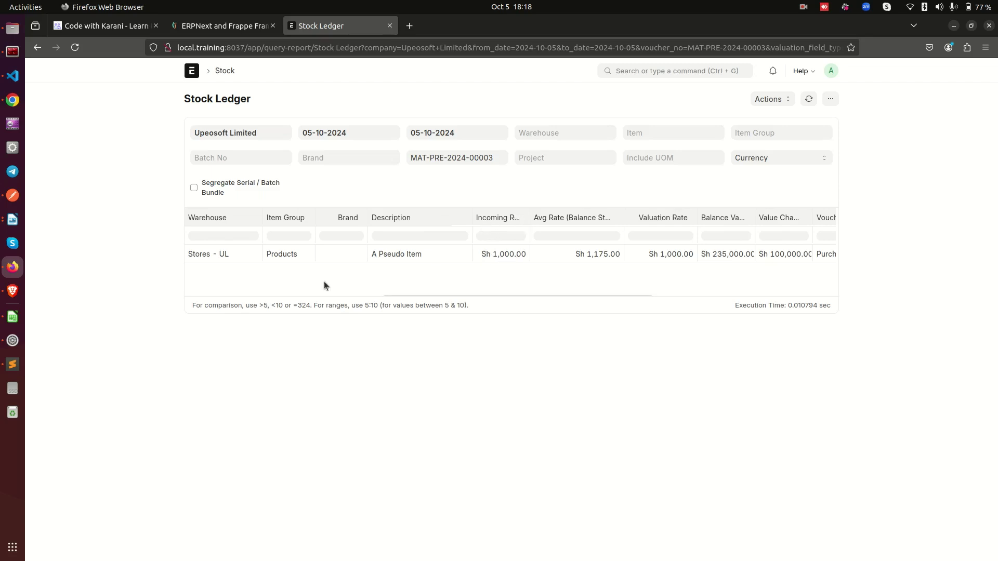
click(15, 318)
click(426, 168)
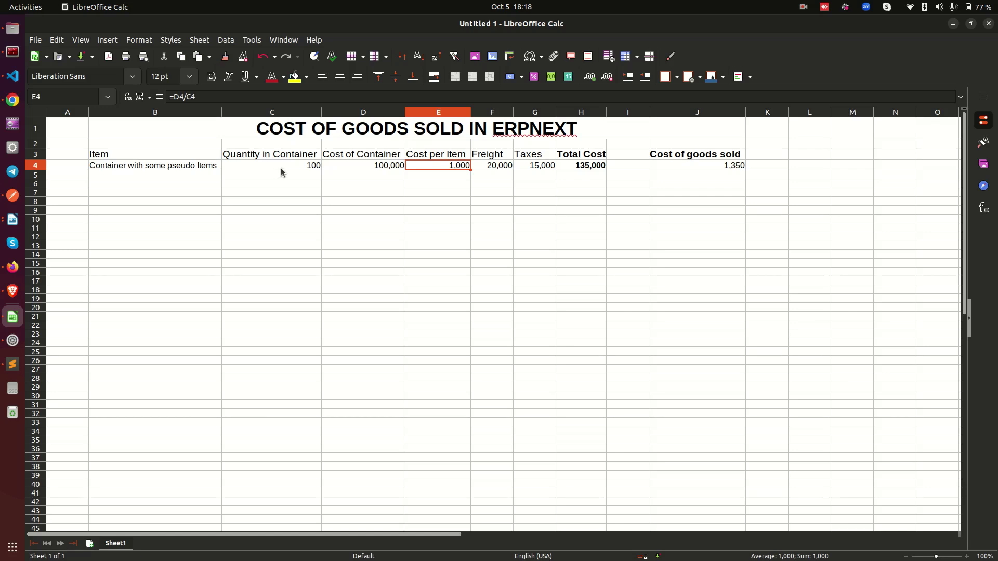
click(360, 167)
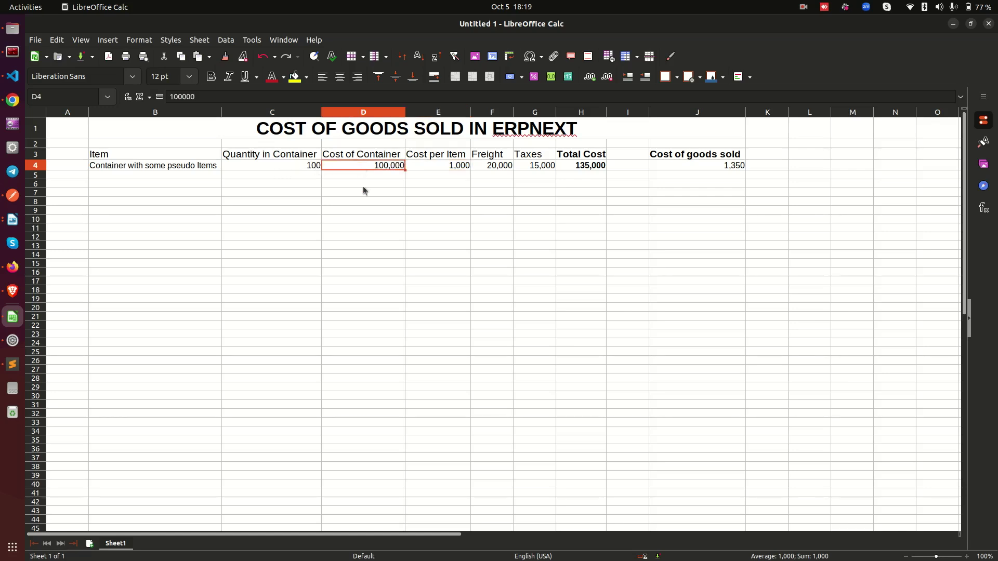
click(274, 164)
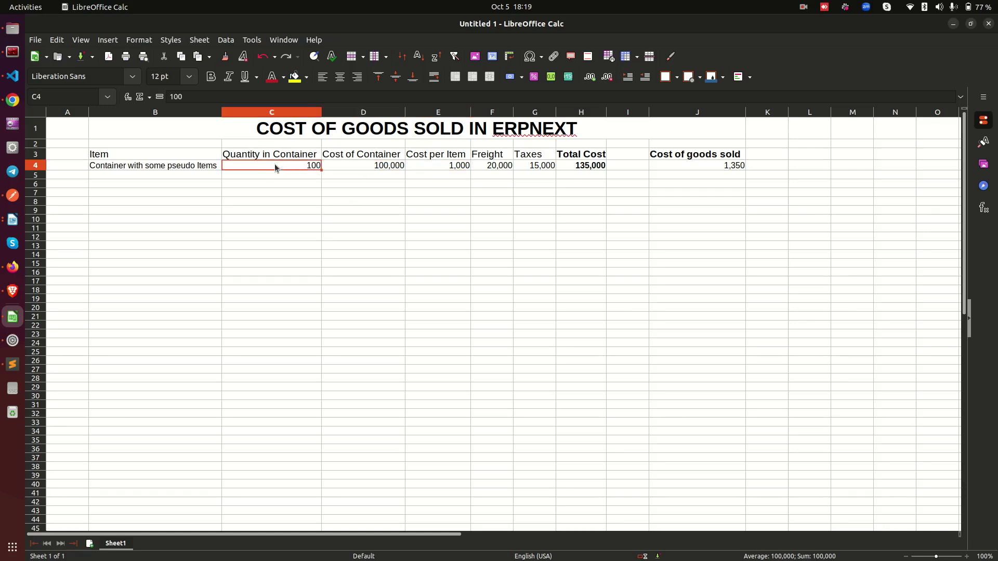
click(438, 165)
click(446, 175)
click(443, 164)
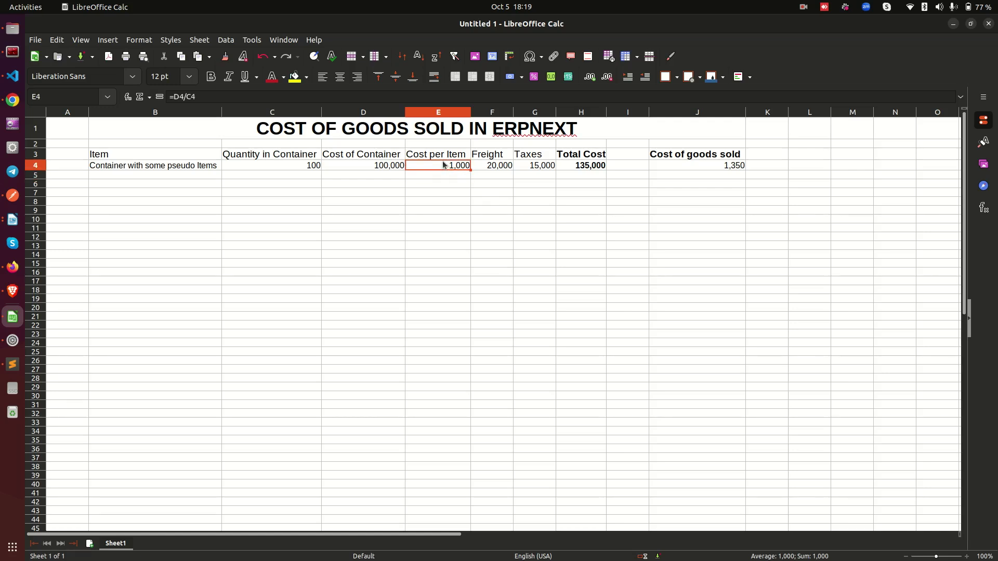
click(12, 266)
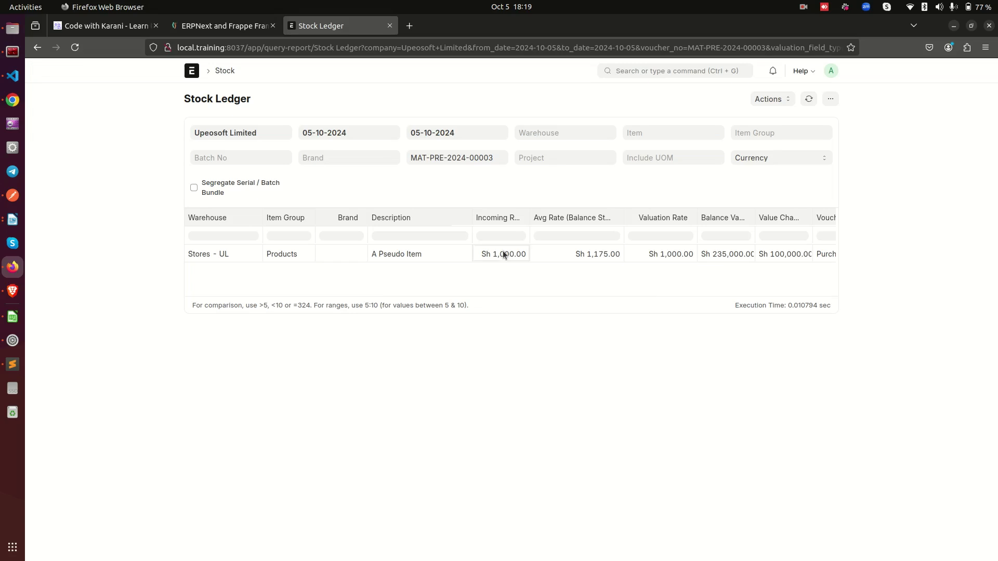
click(18, 319)
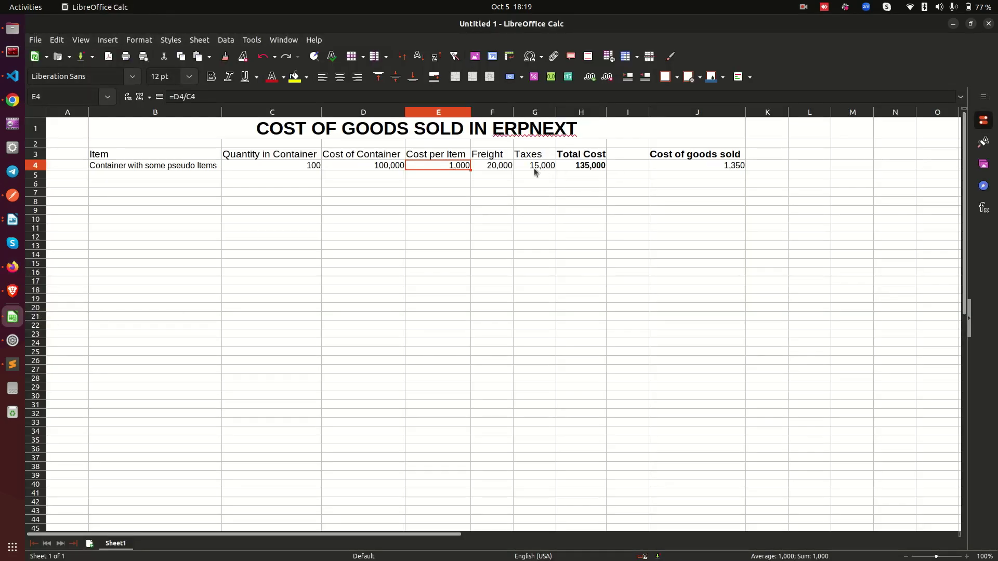
drag(533, 155, 534, 186)
Enter the label 'Landed cost voucher' in B9 and set it to 16 pt.
drag(486, 151, 492, 192)
click(535, 254)
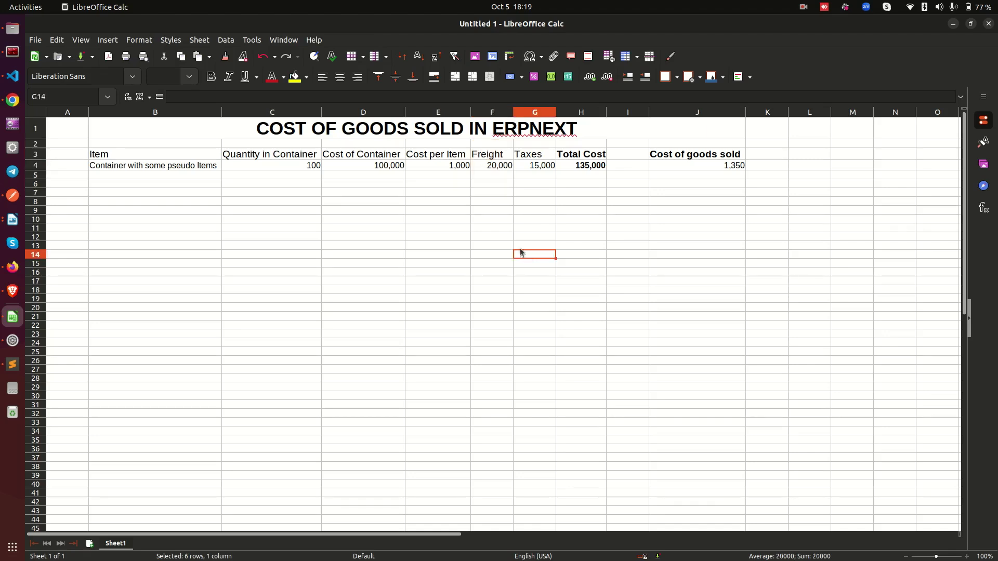
click(189, 210)
text(Landed cost voucher)
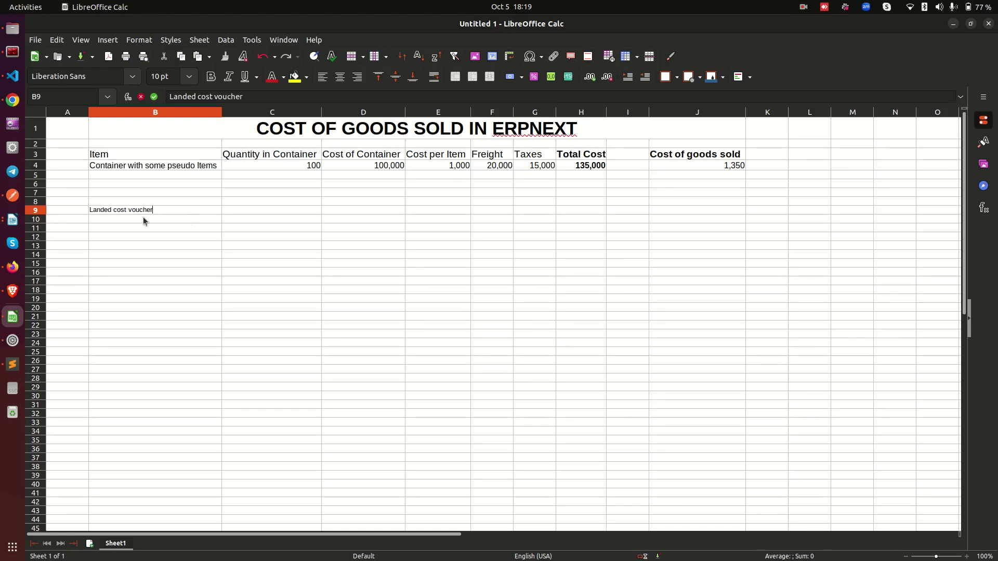
key(Return)
click(142, 210)
click(189, 77)
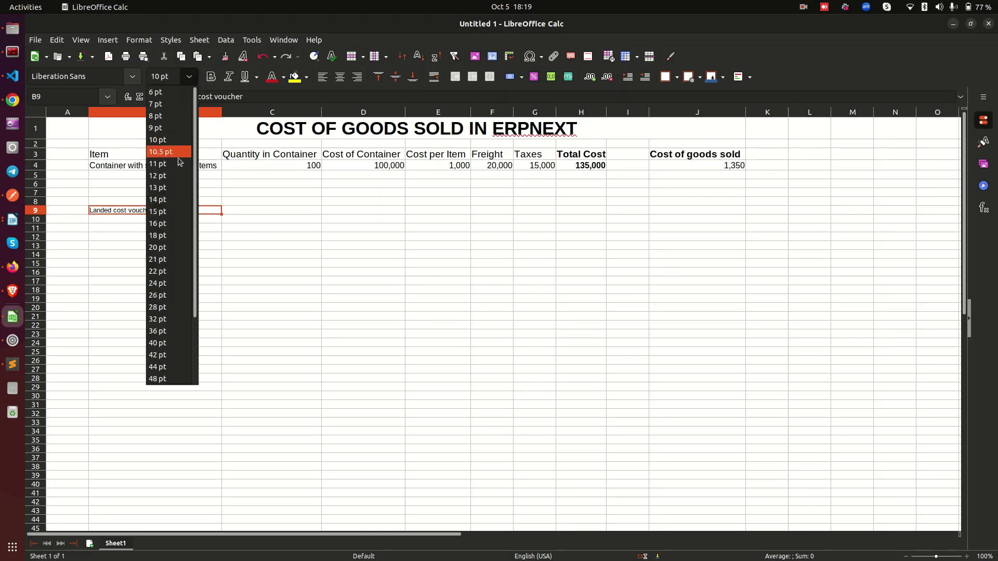
click(170, 223)
click(186, 241)
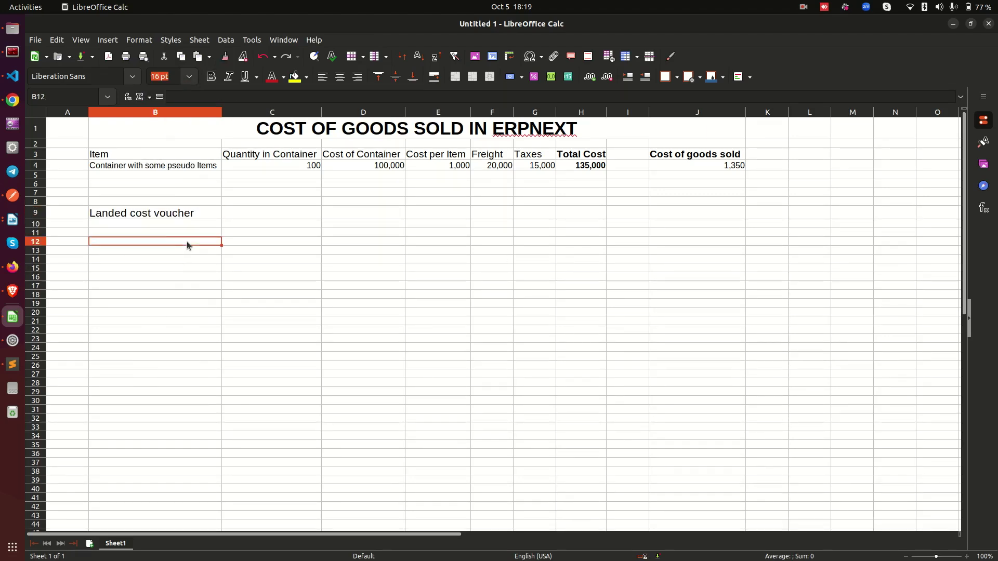
click(152, 217)
click(13, 267)
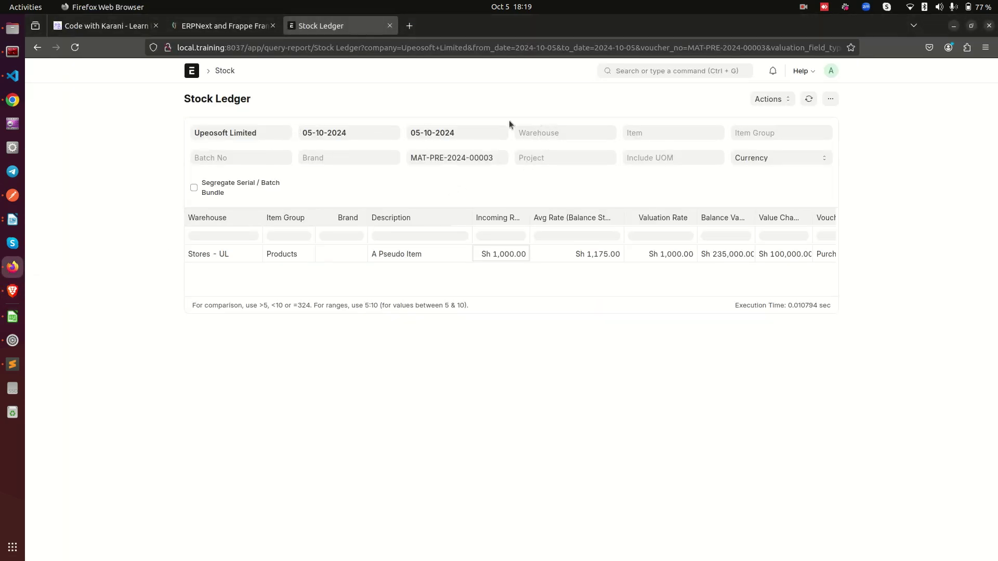
Copy receipt ID MAT-PRE-2024-00003 and open the Landed Cost Voucher list via a 'landed cost' search.
click(35, 48)
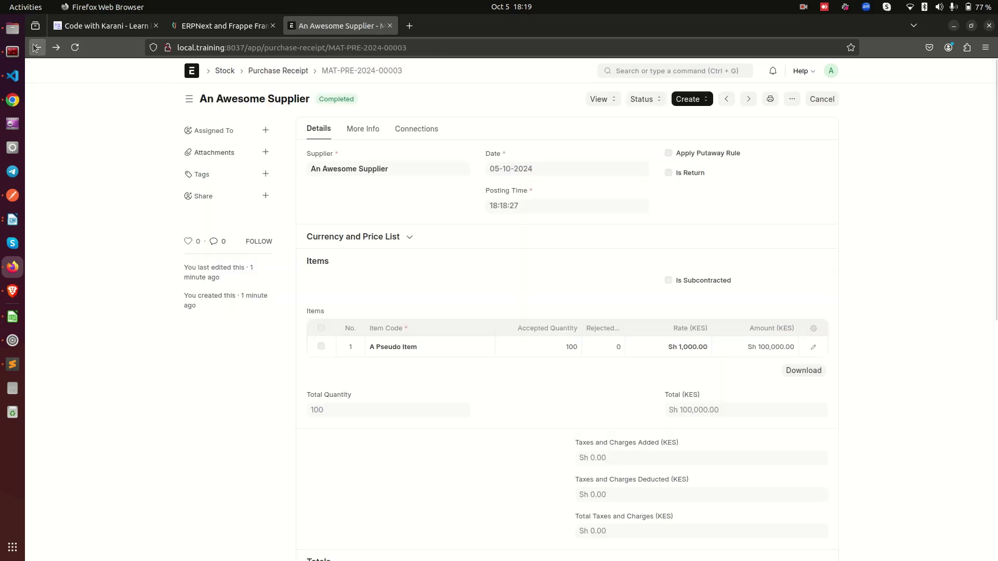
click(362, 77)
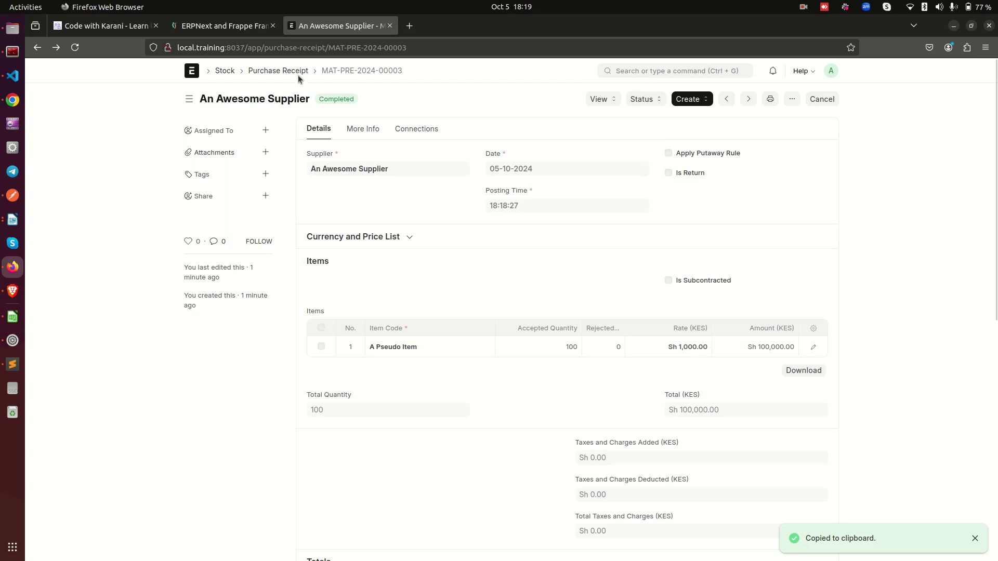
click(675, 72)
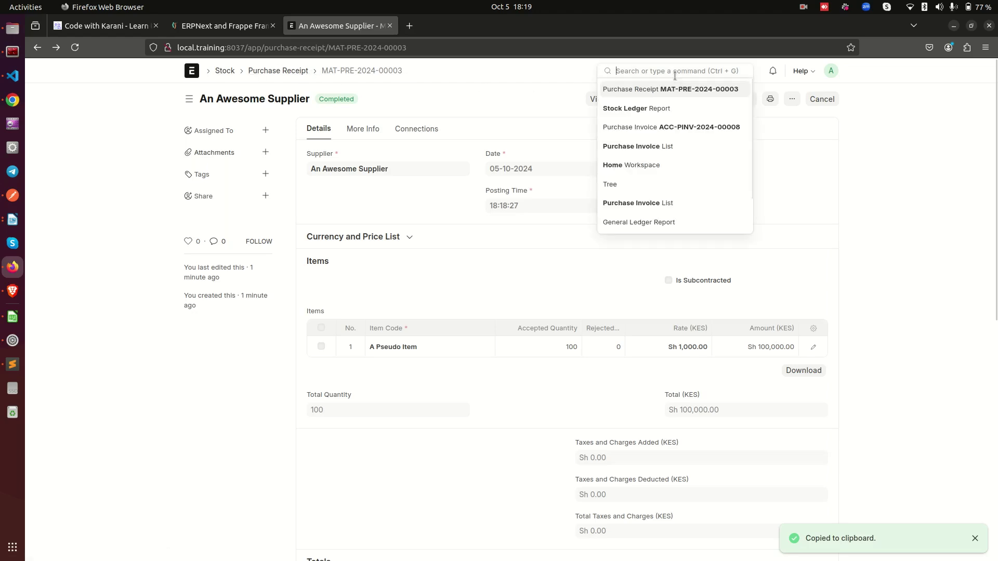
text(landed cos)
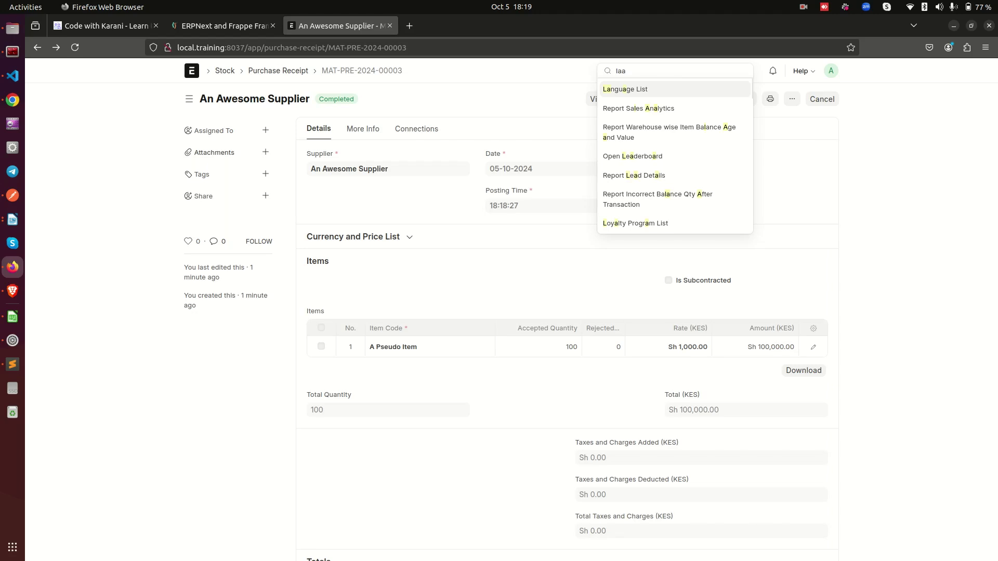
text(t)
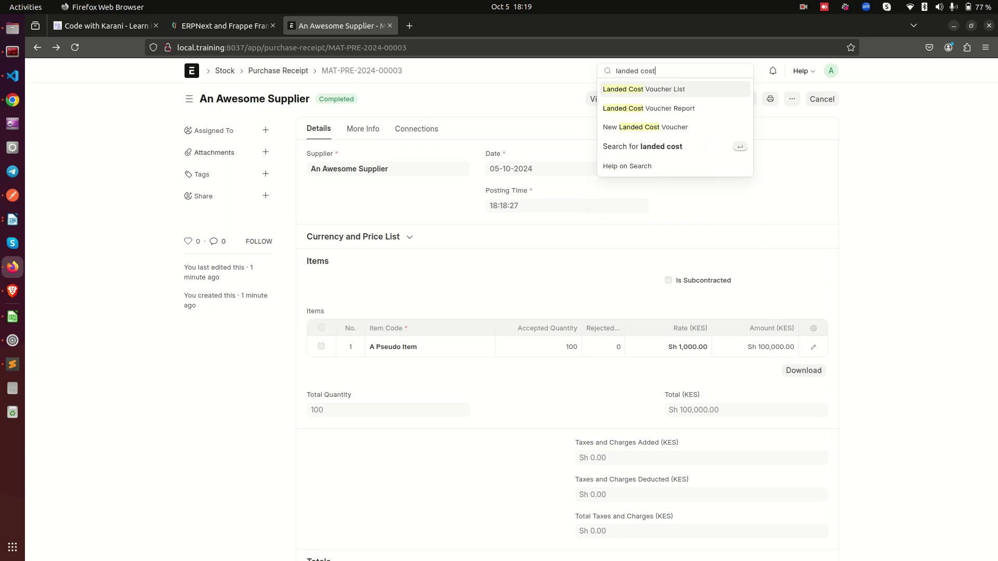
click(670, 89)
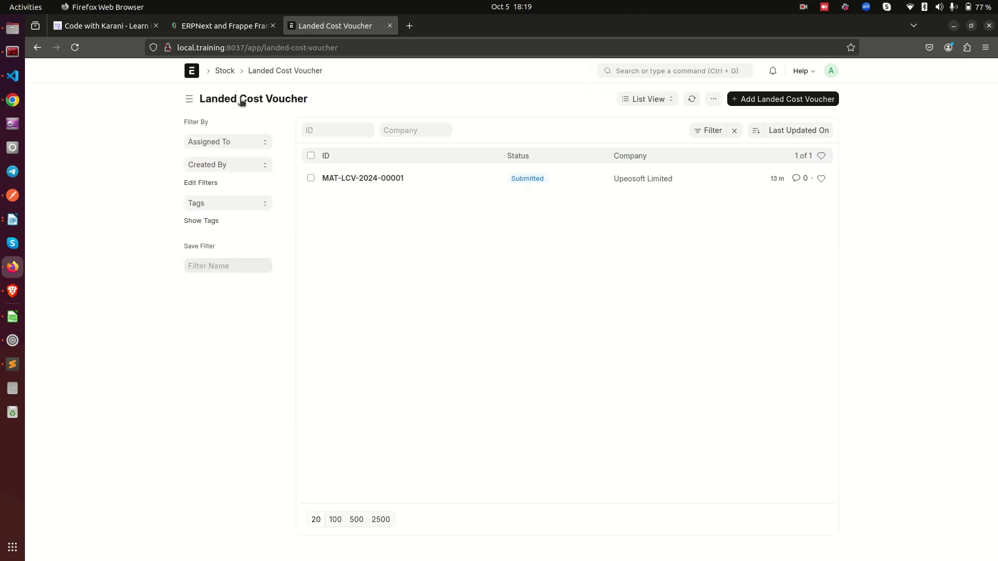
Create a landed cost voucher for Purchase Receipt MAT-PRE-2024-00003 and fetch its items.
drag(310, 103, 219, 98)
click(392, 112)
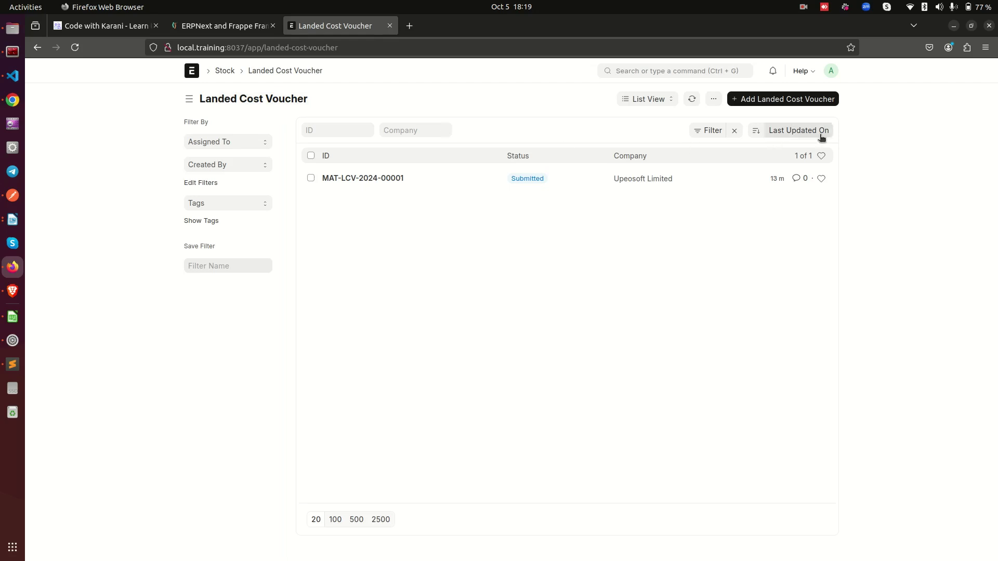
click(798, 99)
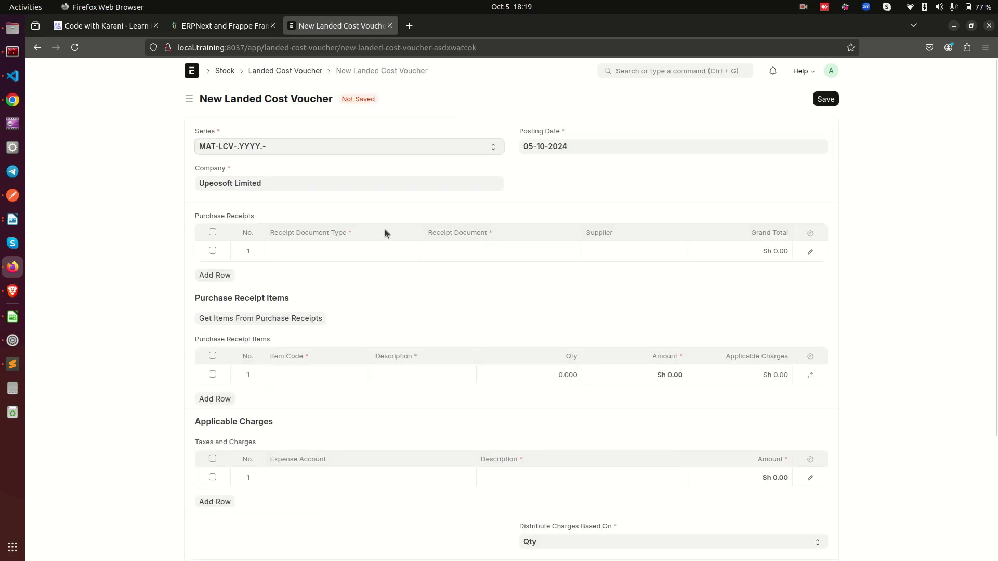
click(353, 251)
click(353, 250)
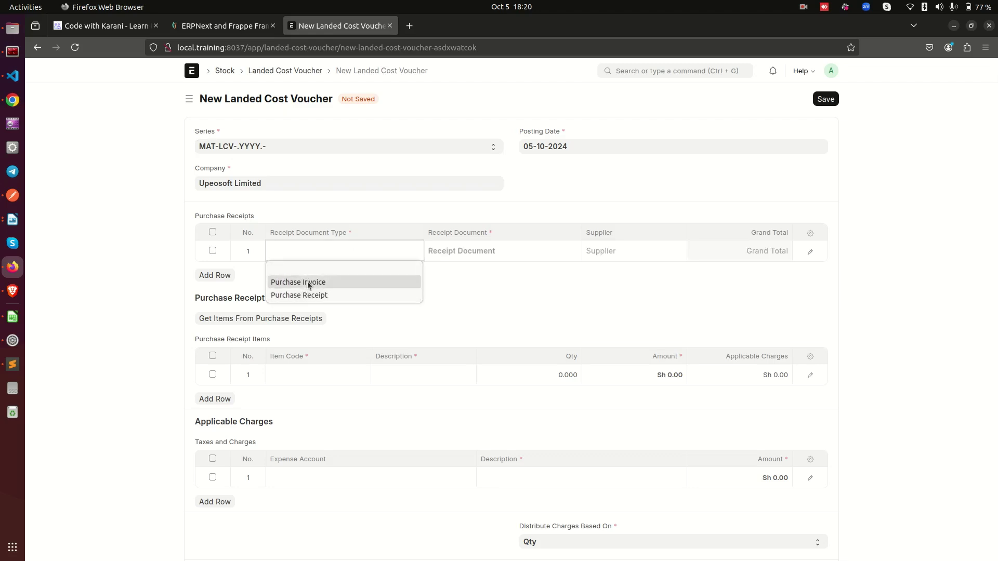
click(351, 295)
click(493, 253)
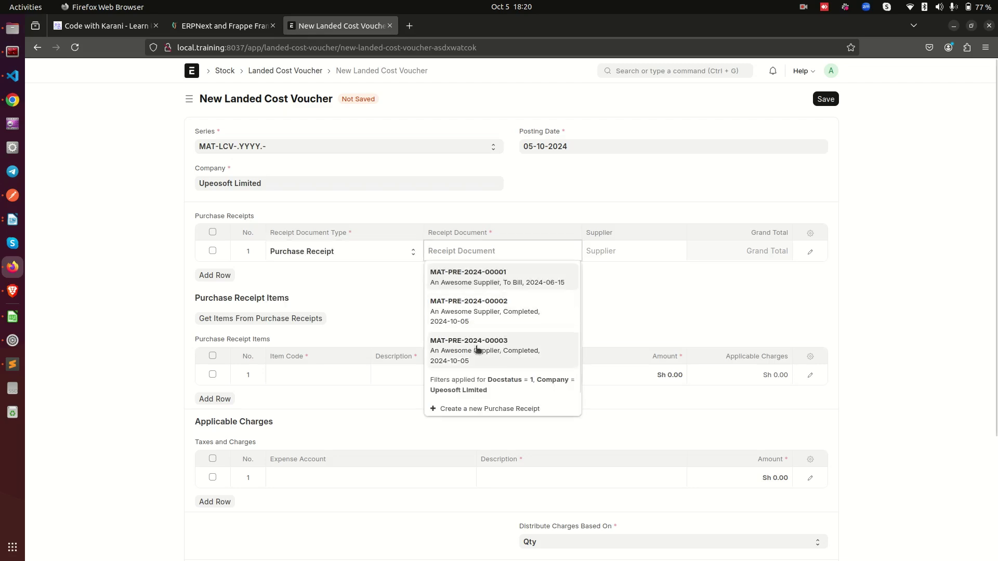
click(493, 350)
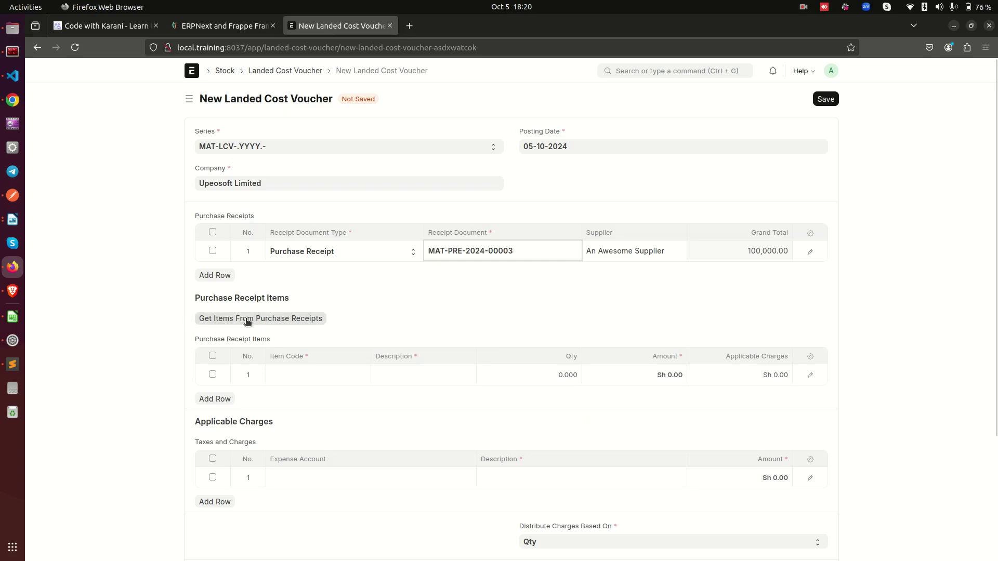
click(308, 323)
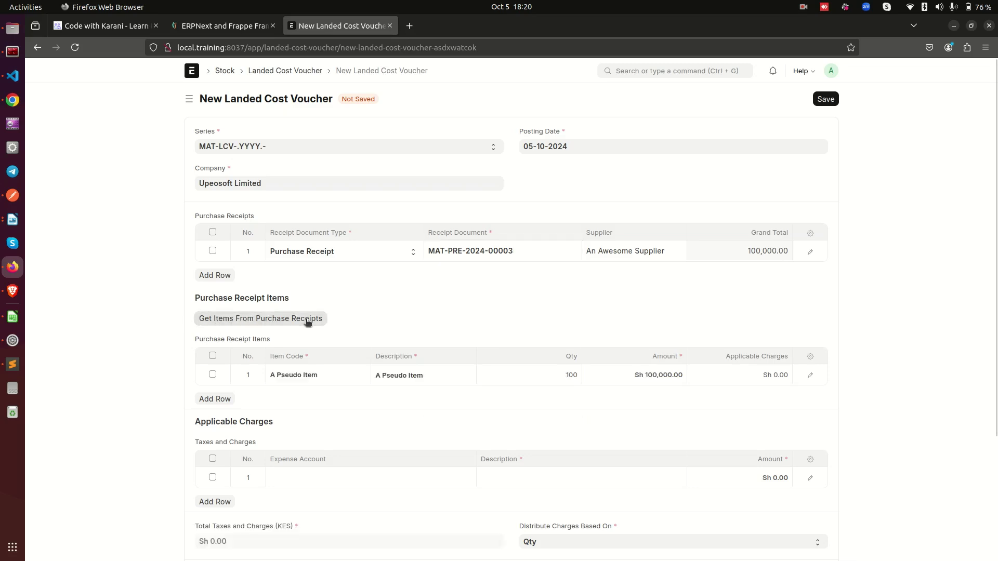
Set the first charge row's expense account to VAT - UL.
scroll(321, 322, down, 3)
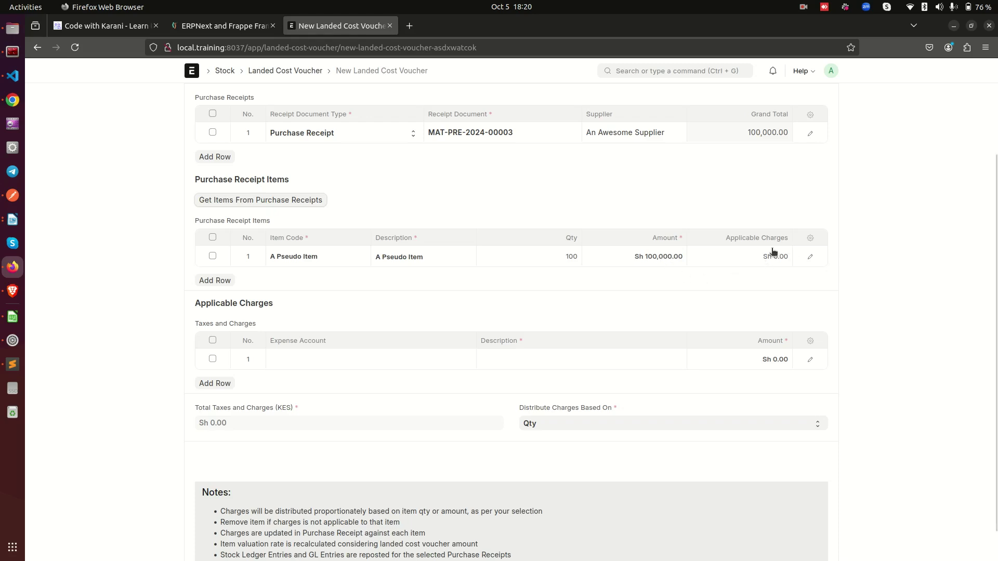
drag(198, 308, 267, 313)
click(267, 314)
drag(195, 325, 304, 325)
click(320, 314)
click(336, 358)
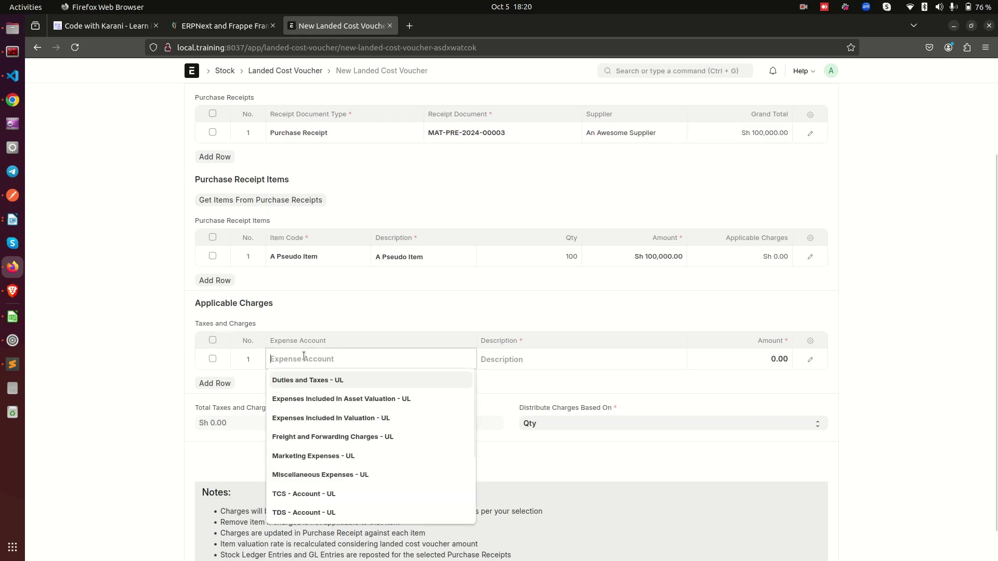
scroll(331, 452, down, 3)
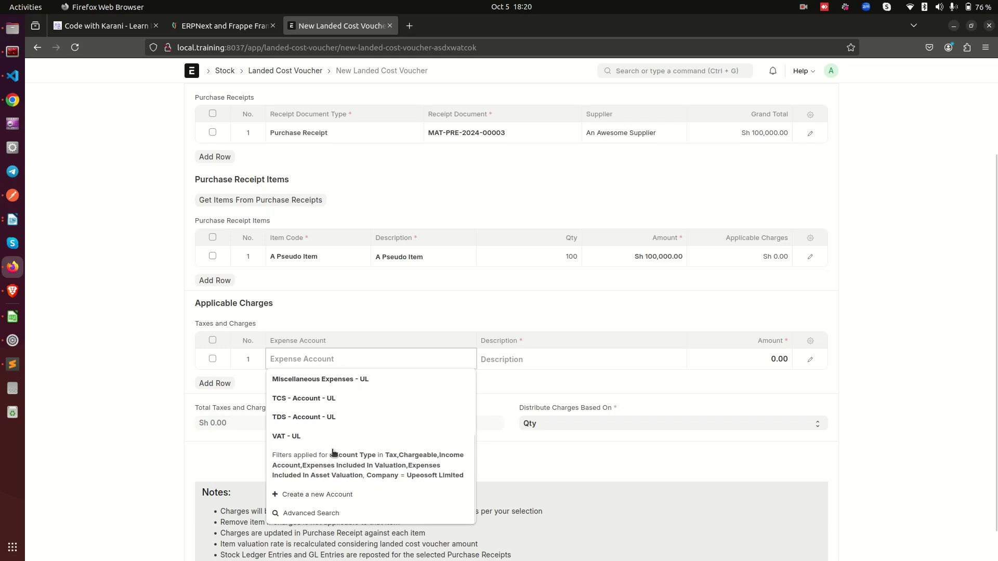
click(301, 436)
Describe the VAT charge as 'Taxes on Import'.
click(534, 361)
text(Taxed)
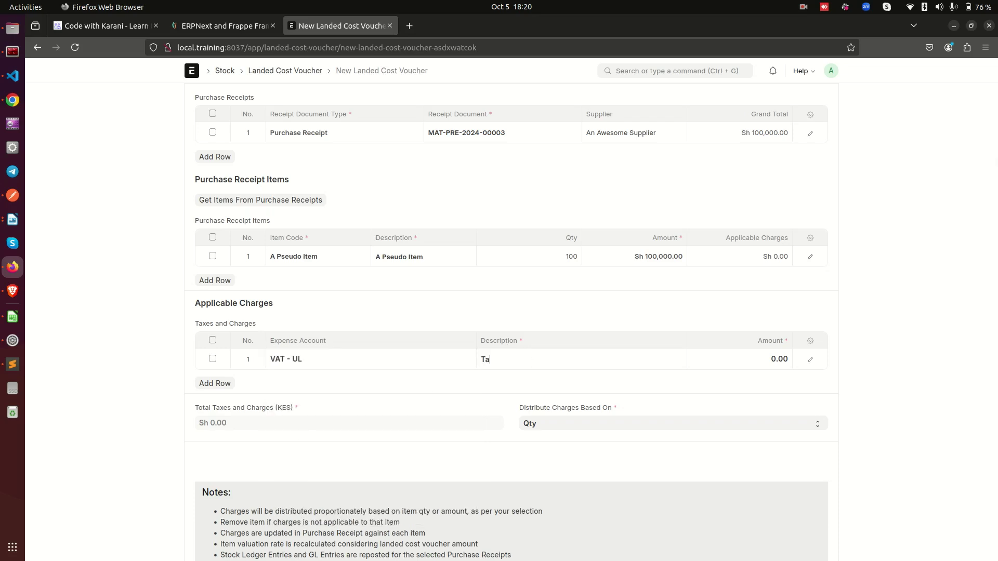
key(BackSpace)
text(s)
text( ())
key(BackSpace)
key(BackSpace)
text(on Import)
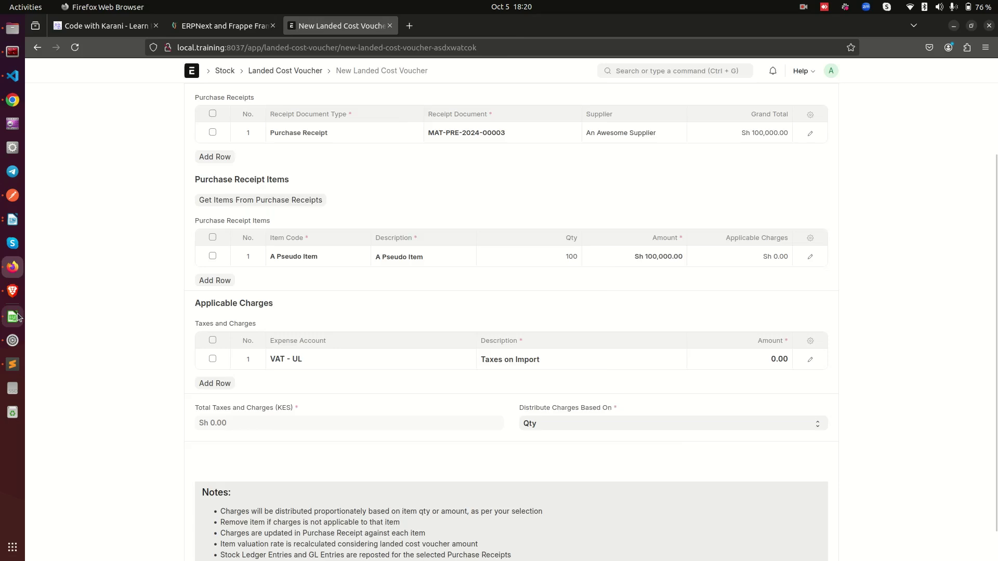
Enter the spreadsheet's 15,000 Taxes figure as the VAT amount and add a second charge row.
click(13, 317)
click(536, 157)
drag(538, 163, 538, 166)
click(13, 266)
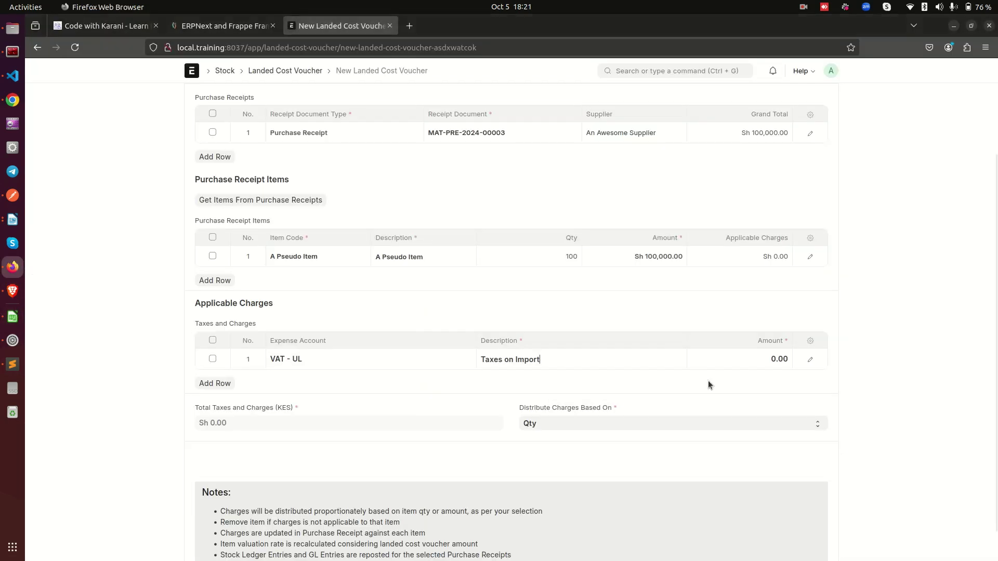
click(713, 360)
text(15,000)
click(890, 320)
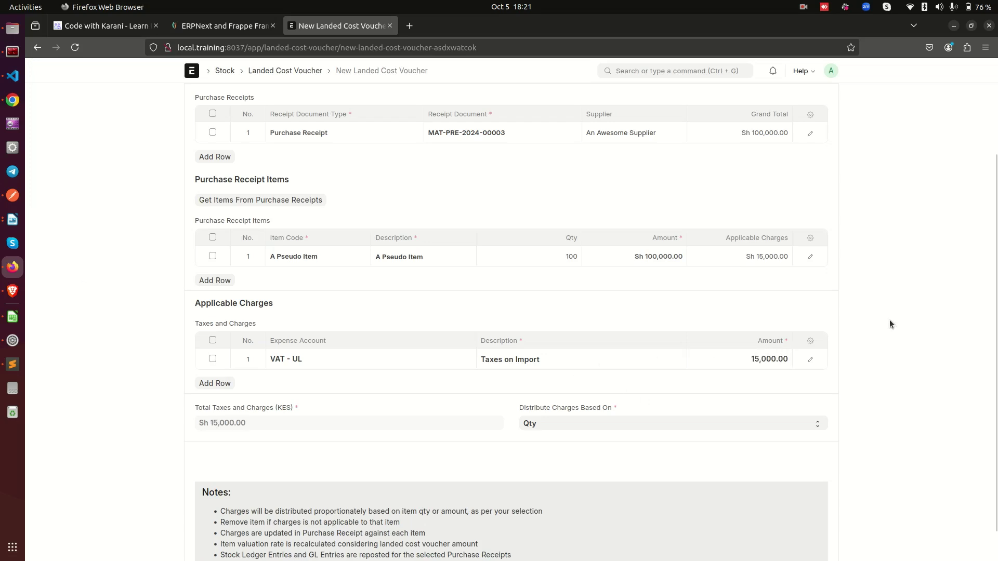
click(211, 383)
click(310, 381)
Set row 2's account to Freight and Forwarding Charges - UL and reuse the name as its description.
text(fre)
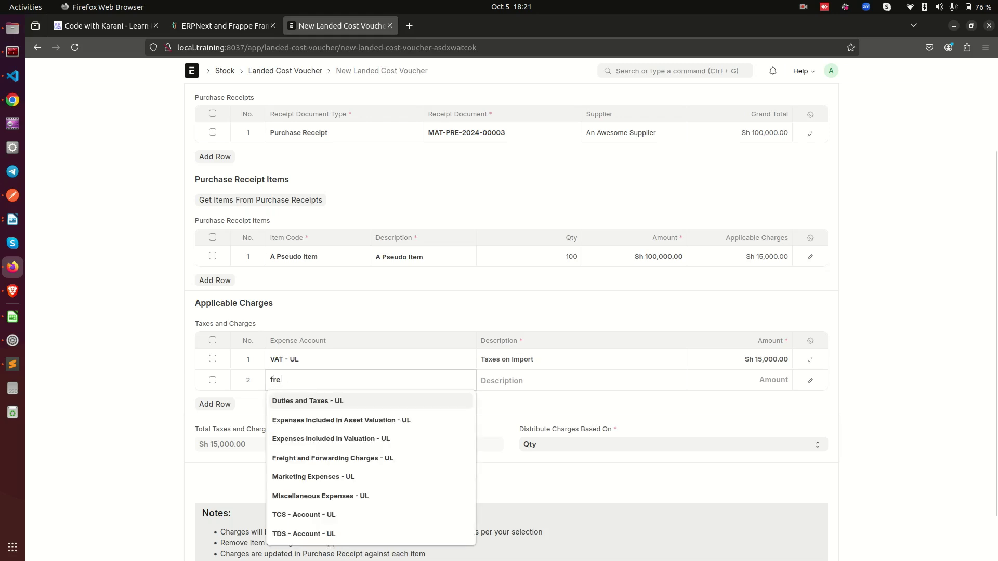
click(307, 402)
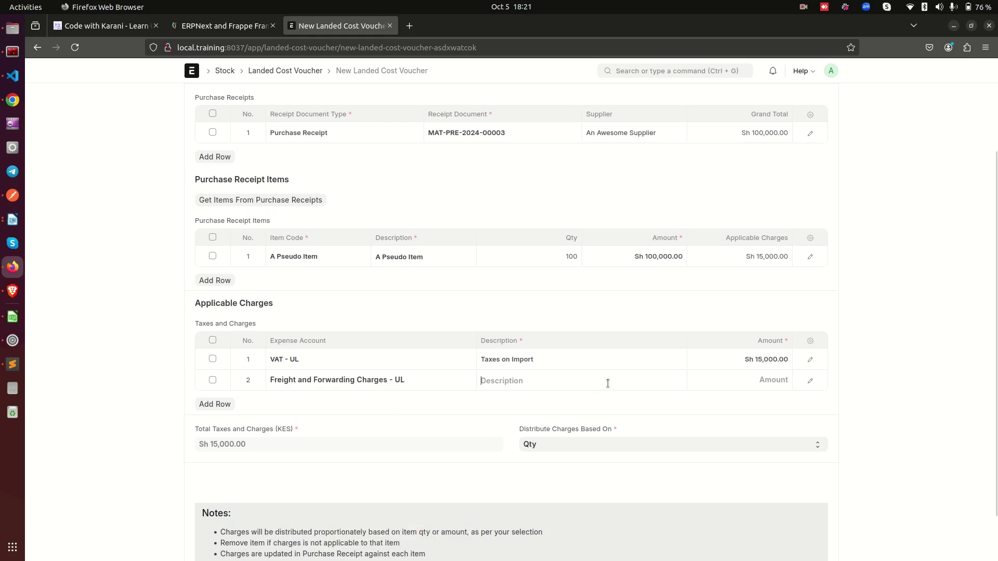
double_click(372, 381)
key(ctrl+a)
key(ctrl+c)
click(568, 381)
key(ctrl+v)
key(BackSpace)
key(BackSpace)
key(BackSpace)
Enter 20,000 as the freight amount, bringing total taxes and charges to Sh 35,000.
click(770, 387)
text(20000)
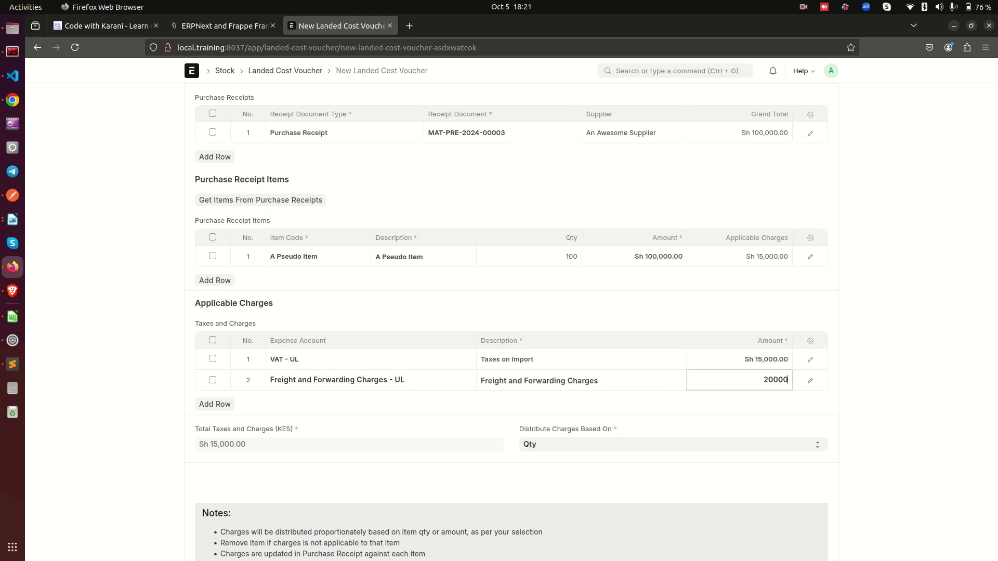
click(922, 343)
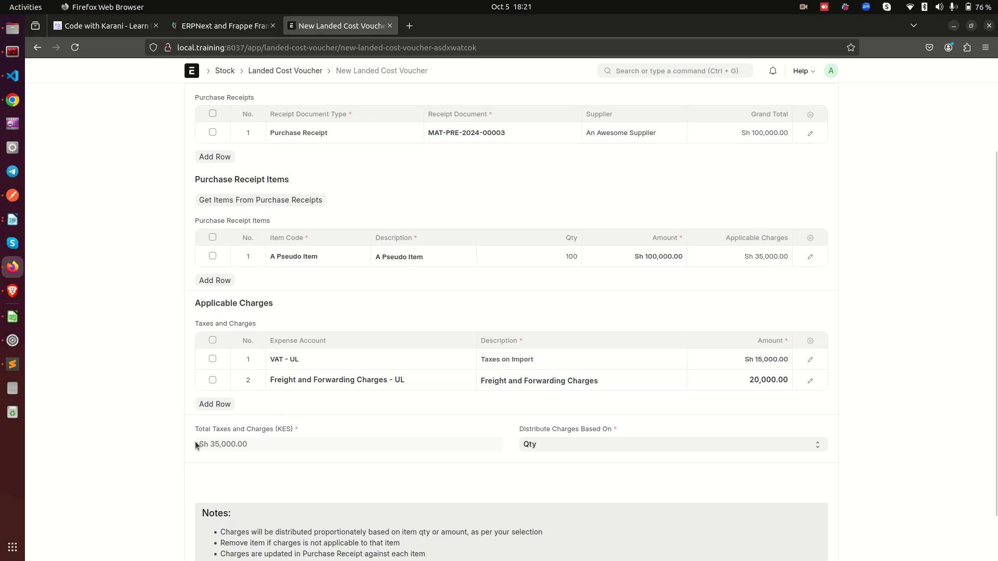
drag(249, 450, 209, 448)
click(227, 451)
click(248, 449)
click(563, 444)
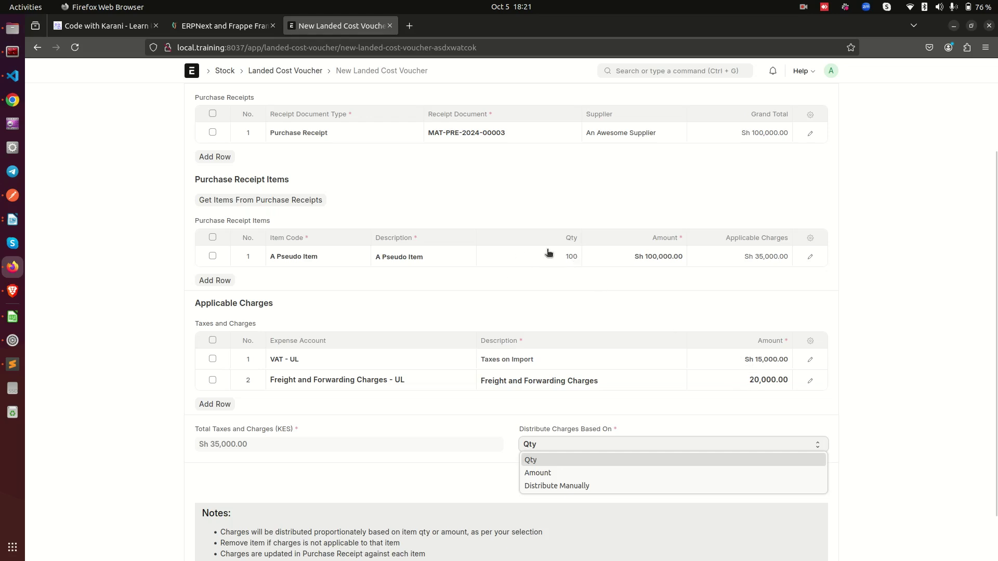
Keep the voucher's charges distributed based on Qty.
click(485, 427)
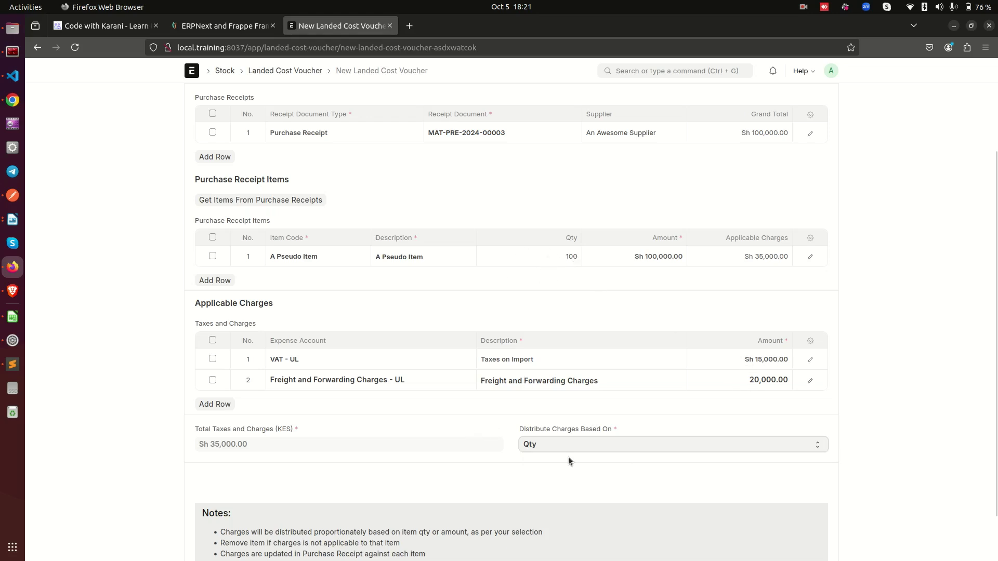
scroll(634, 456, down, 2)
scroll(634, 451, up, 3)
scroll(474, 472, down, 3)
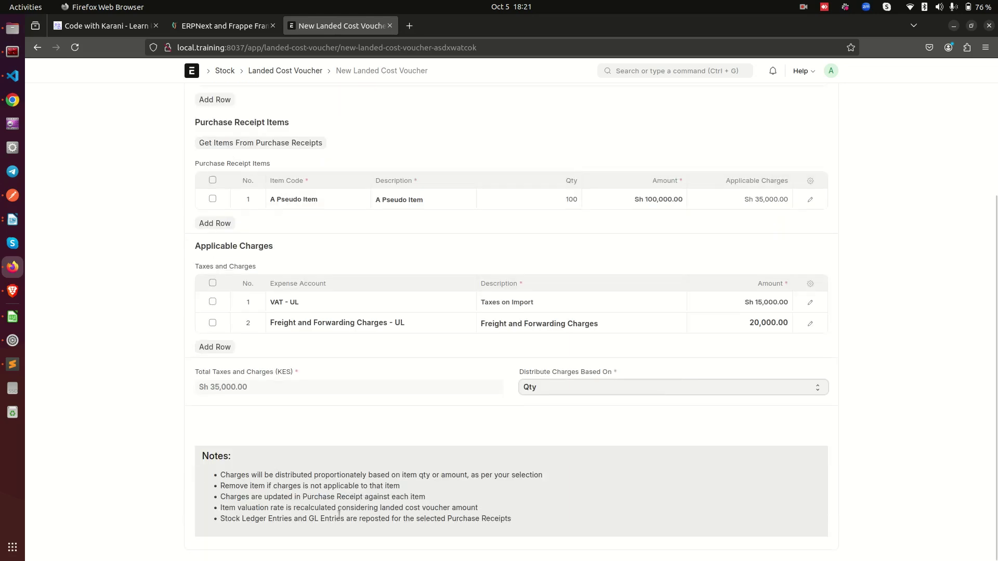
scroll(570, 456, up, 3)
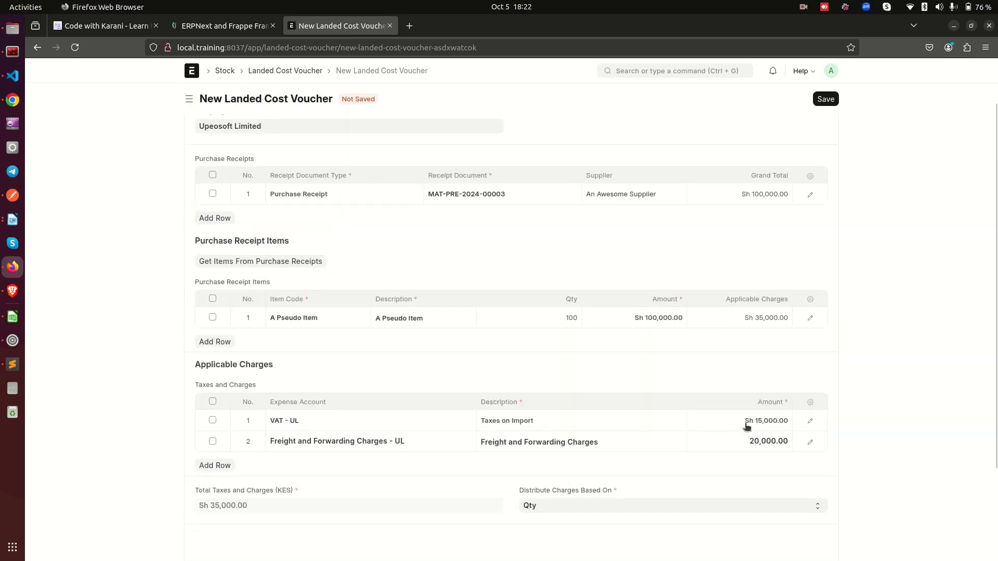
Save and submit the voucher as MAT-LCV-2024-00002, confirming the submission.
click(827, 100)
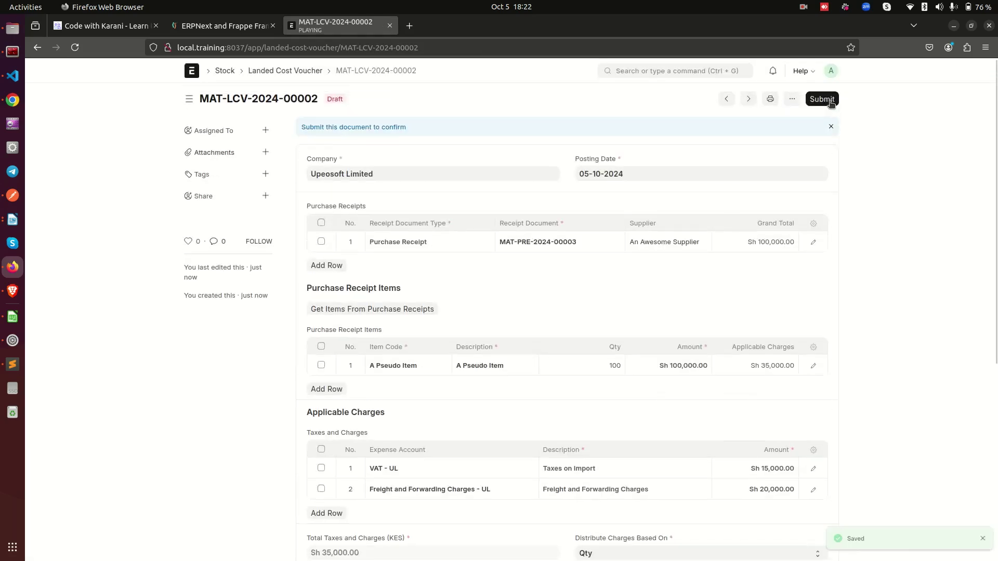
scroll(754, 489, down, 5)
scroll(757, 445, up, 5)
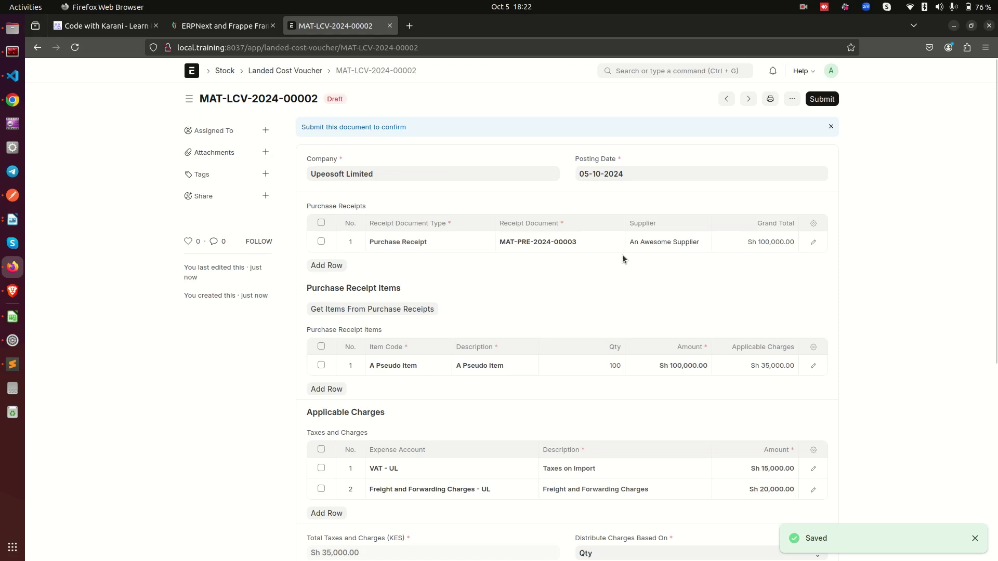
scroll(583, 262, down, 3)
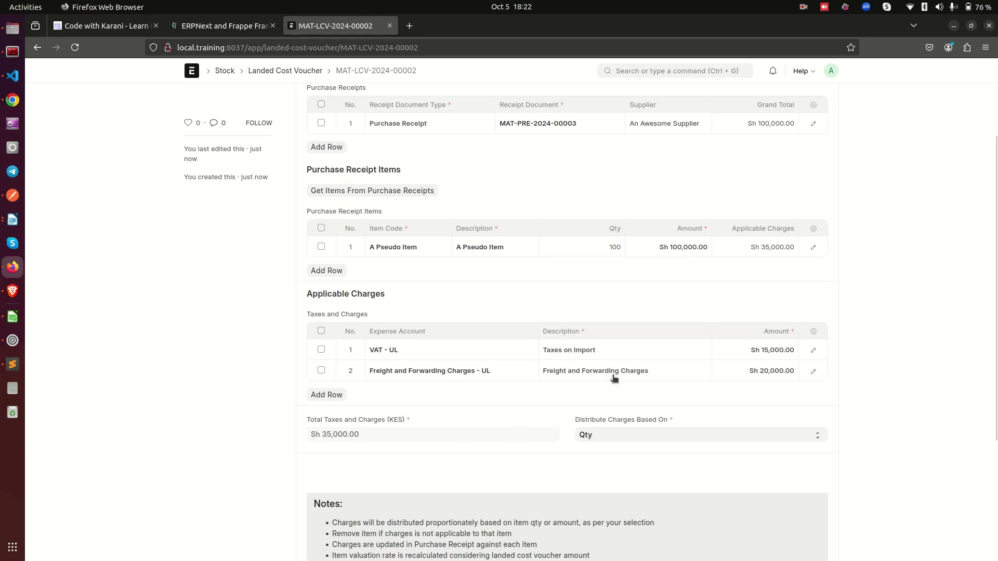
scroll(628, 385, up, 3)
click(821, 100)
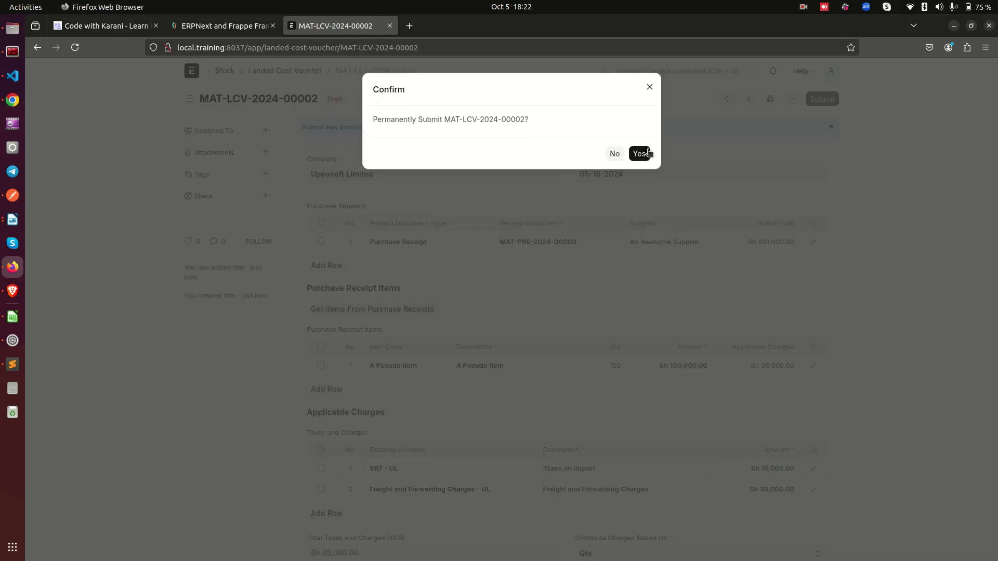
click(644, 154)
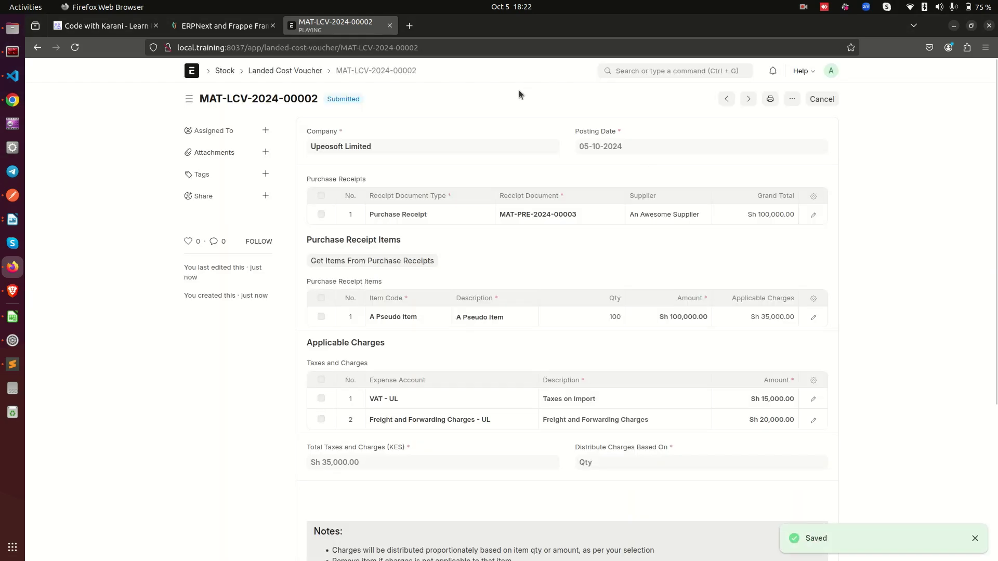
click(554, 222)
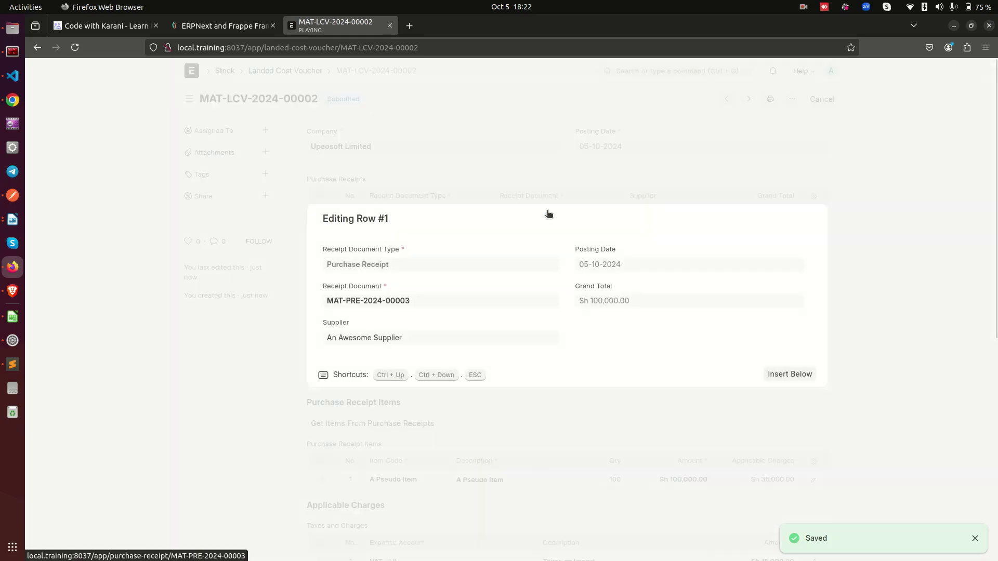
Open MAT-PRE-2024-00003's Stock Ledger, showing A Pseudo Item's incoming rate at Sh 1,350.00.
click(401, 303)
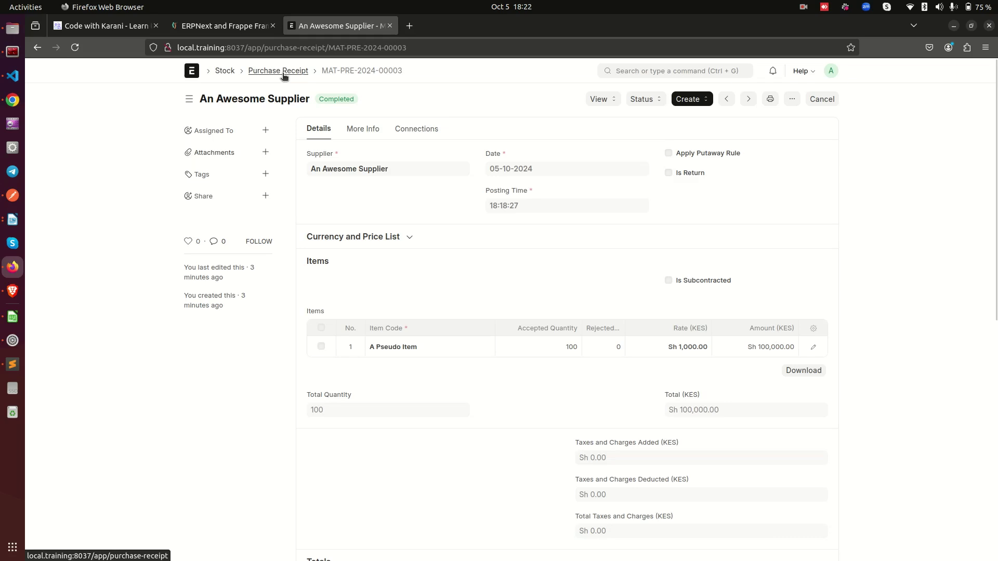
click(600, 99)
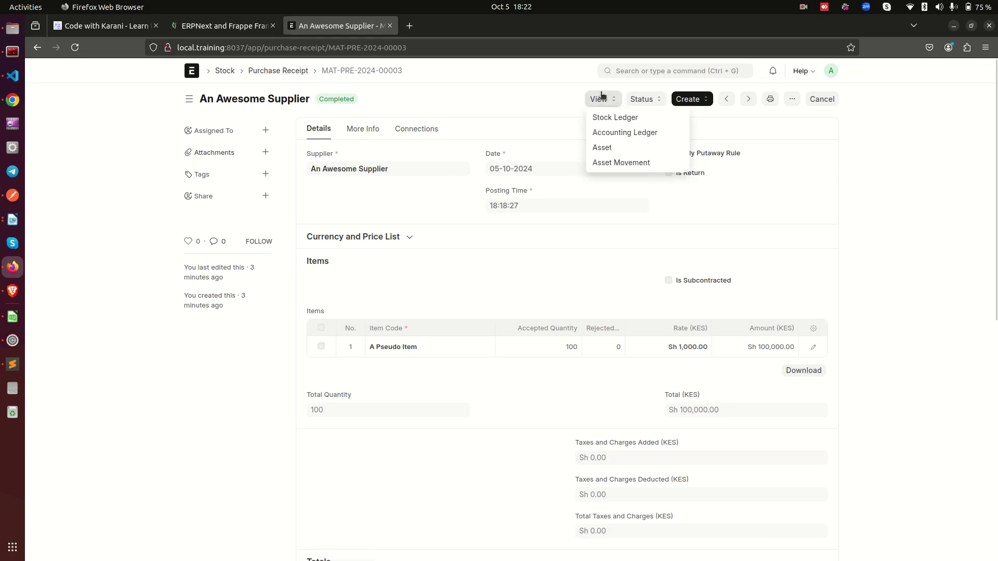
click(611, 120)
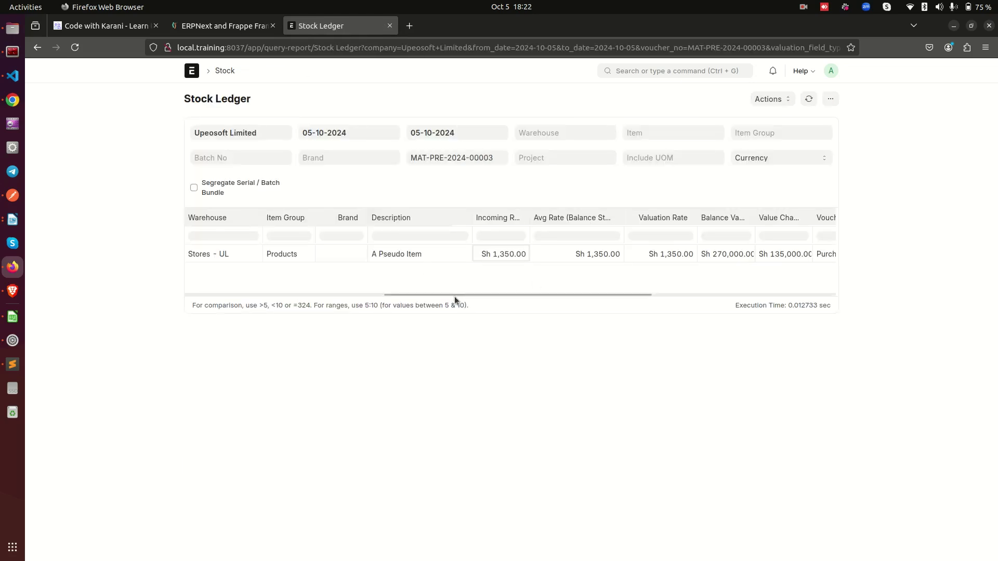
mouse_move(421, 296)
mouse_down()
mouse_move(232, 294)
mouse_move(421, 291)
mouse_up()
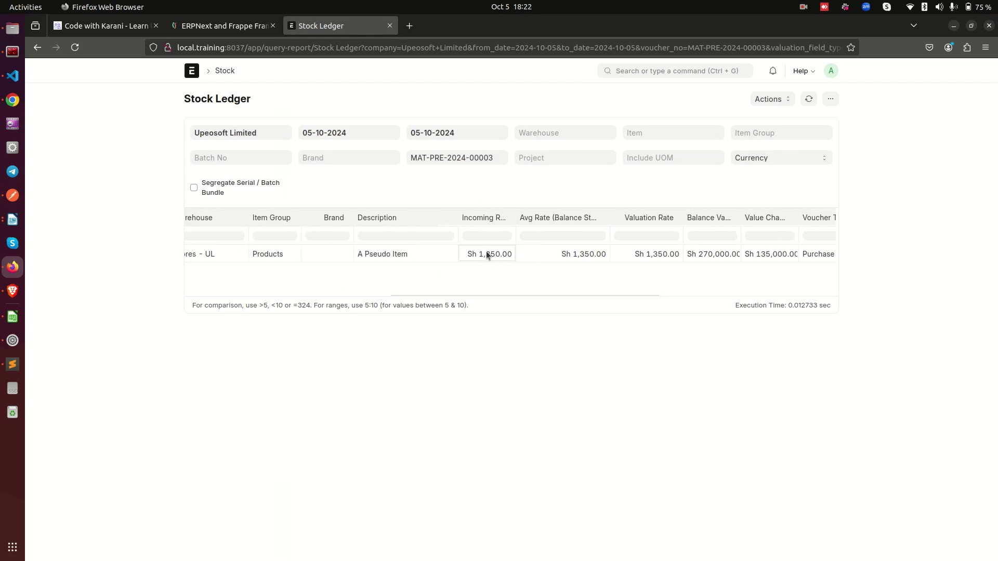
Review the Calc sheet's freight, taxes, 100,000 container cost, quantity 100 and the 1,350 =H4/C4 result.
click(12, 316)
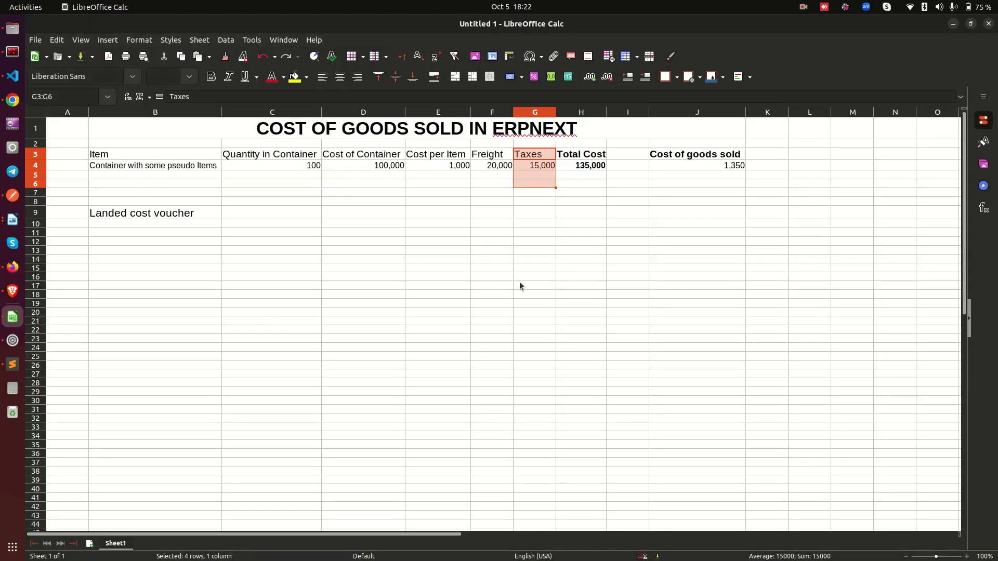
click(728, 165)
click(630, 212)
drag(538, 166, 485, 170)
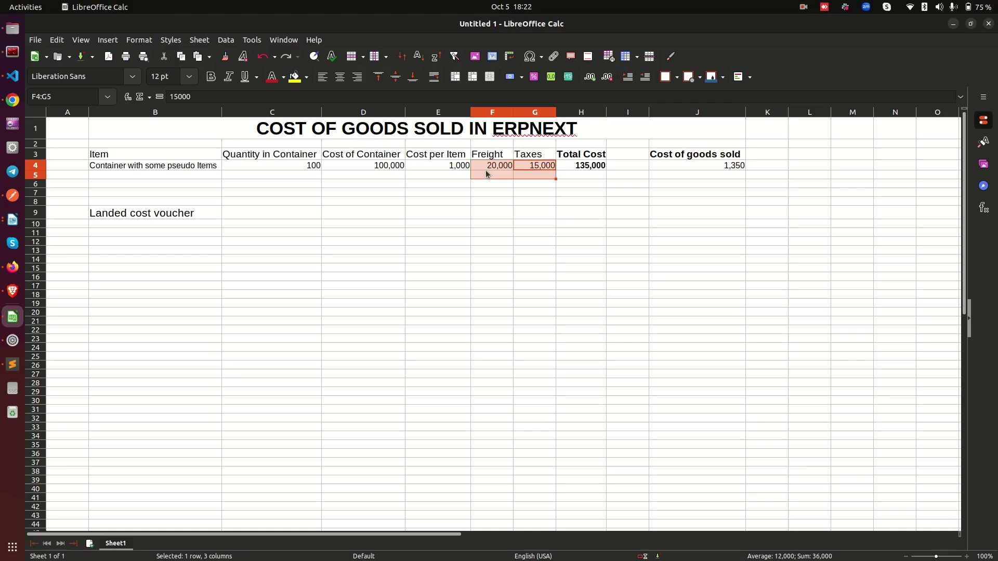
click(395, 167)
click(283, 165)
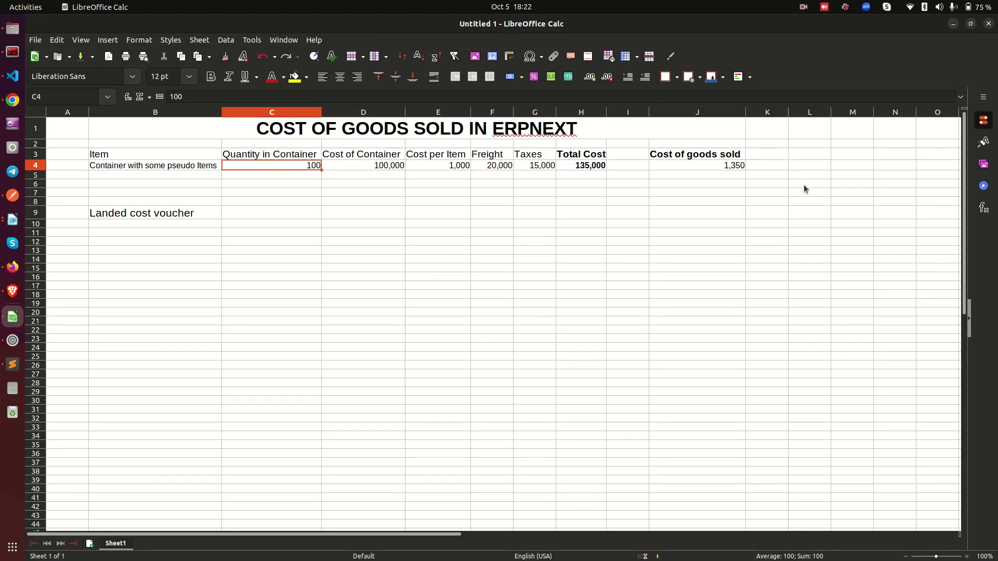
drag(720, 154, 726, 245)
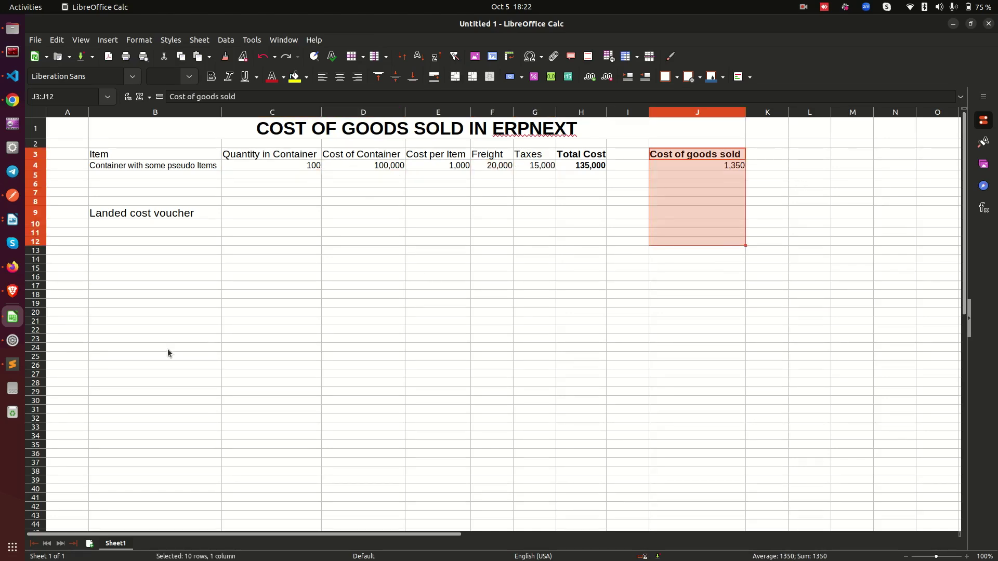
click(689, 177)
click(700, 155)
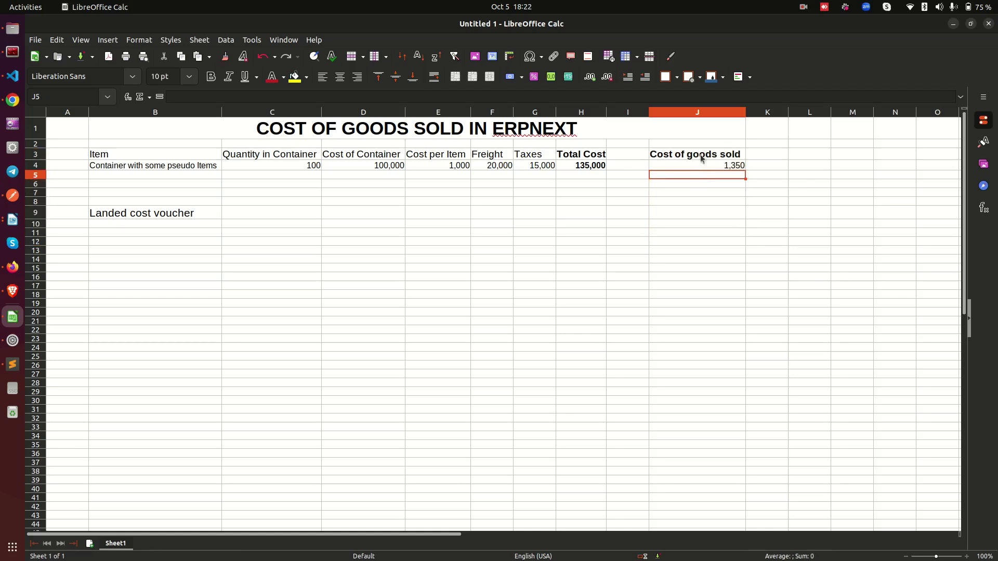
click(702, 165)
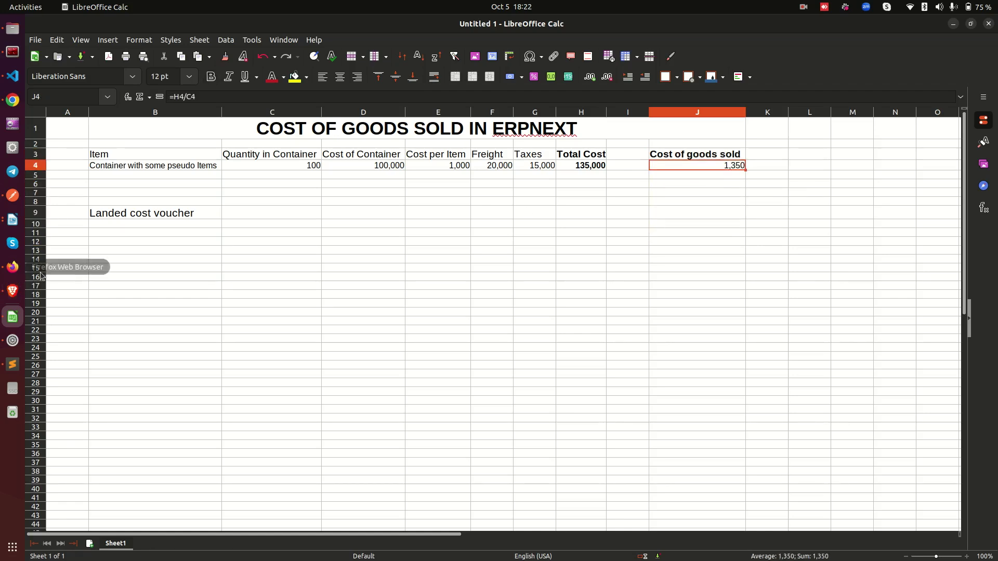